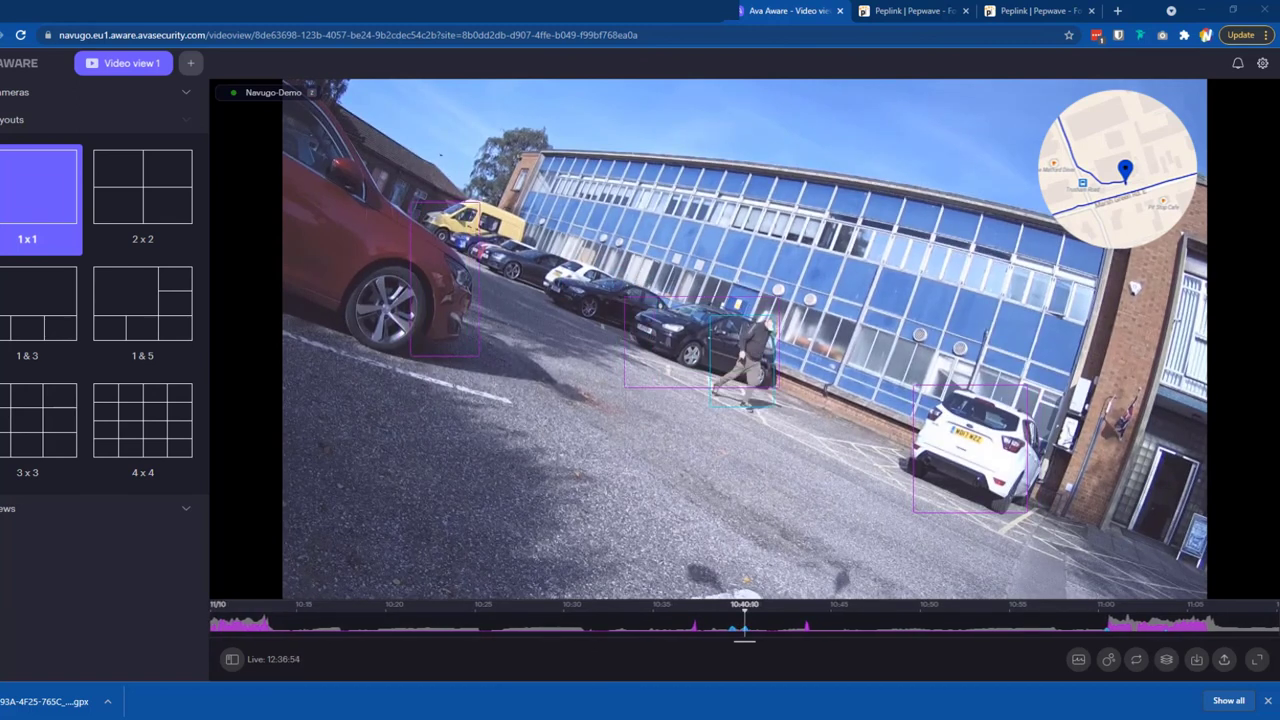
# Drag the recording's timeline forward to around 11:00
pyautogui.moveTo(1064, 640); pyautogui.dragTo(708, 646)
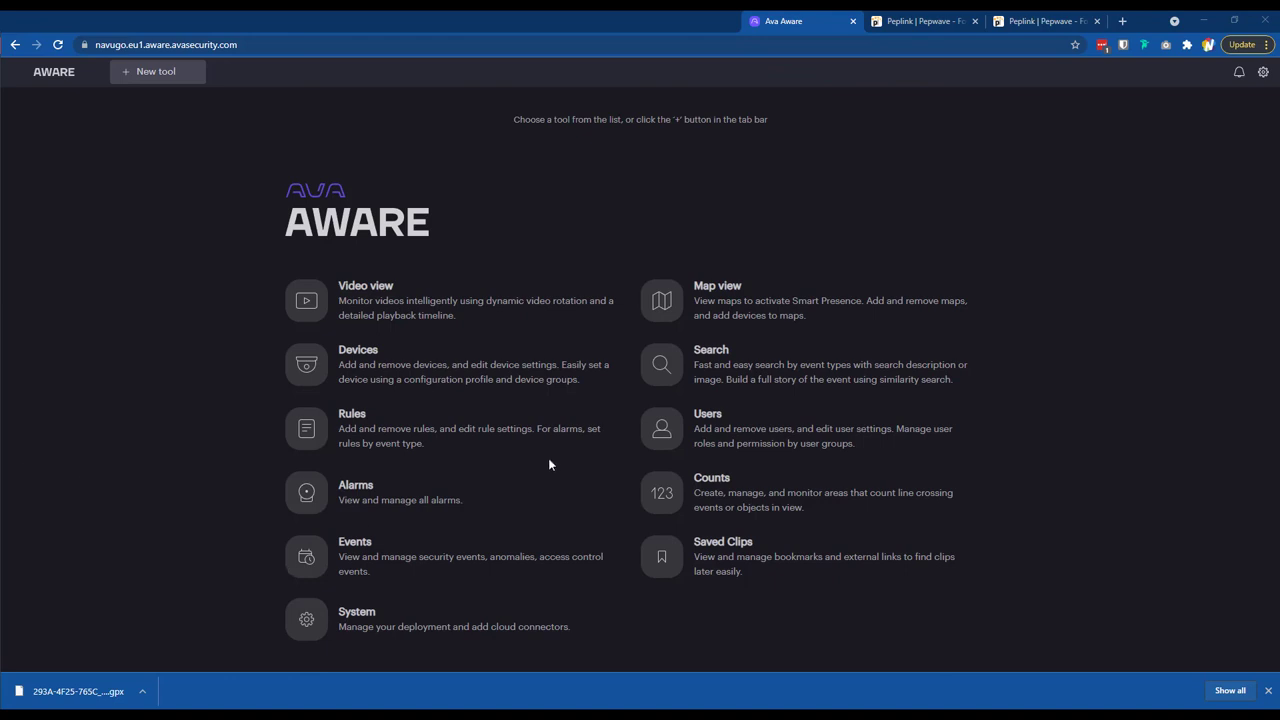
# Configure an appearance search for red vehicles on the Navugo-Demo camera, keeping Last 12 hours
pyautogui.click(660, 378)
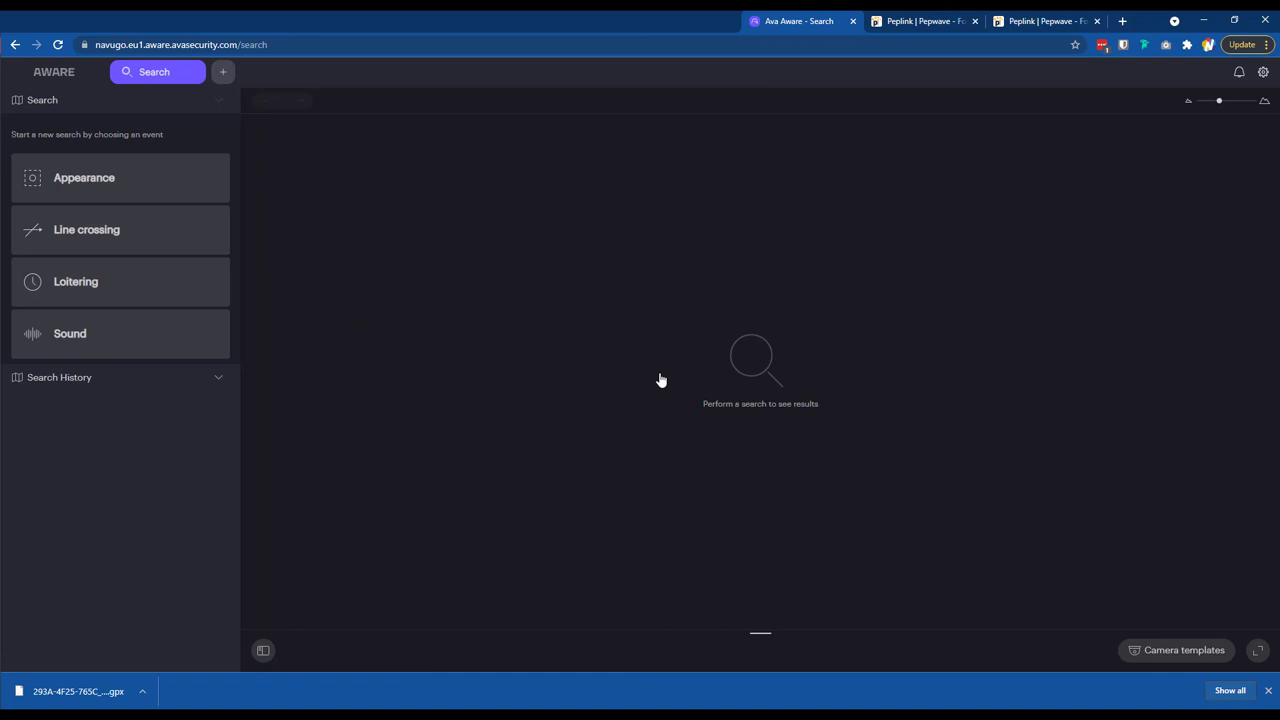
pyautogui.click(96, 191)
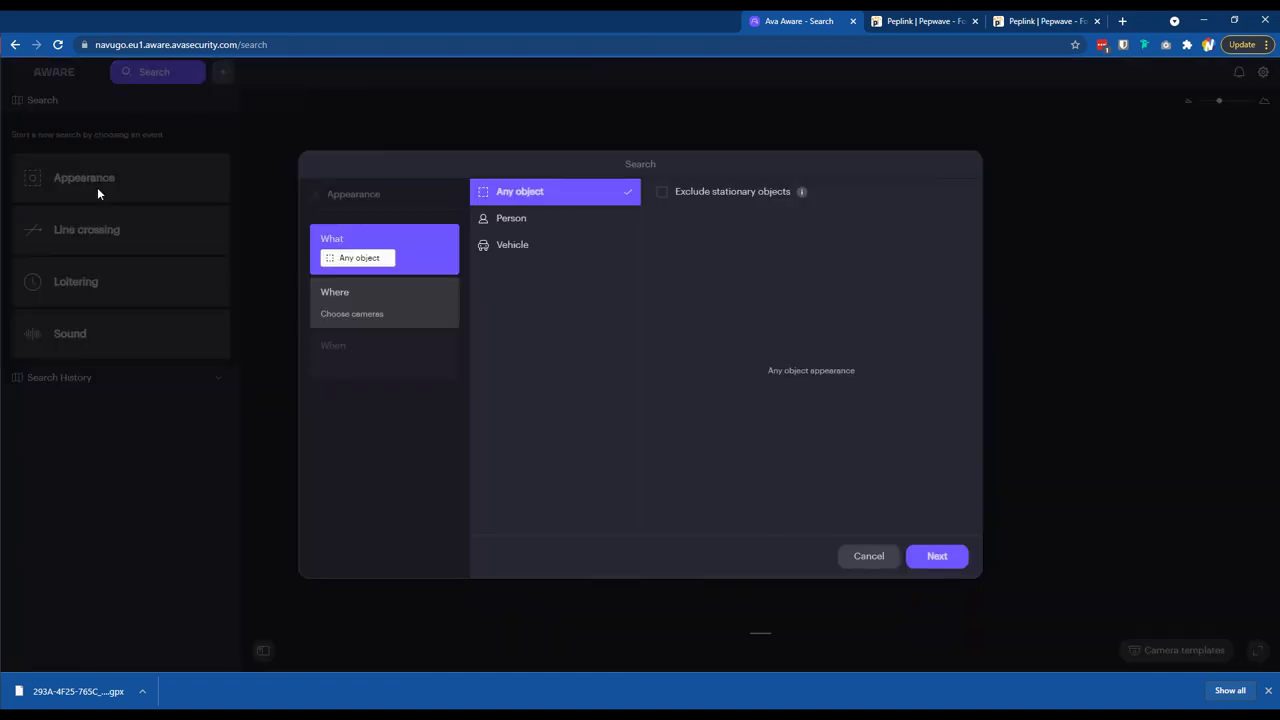
pyautogui.click(512, 250)
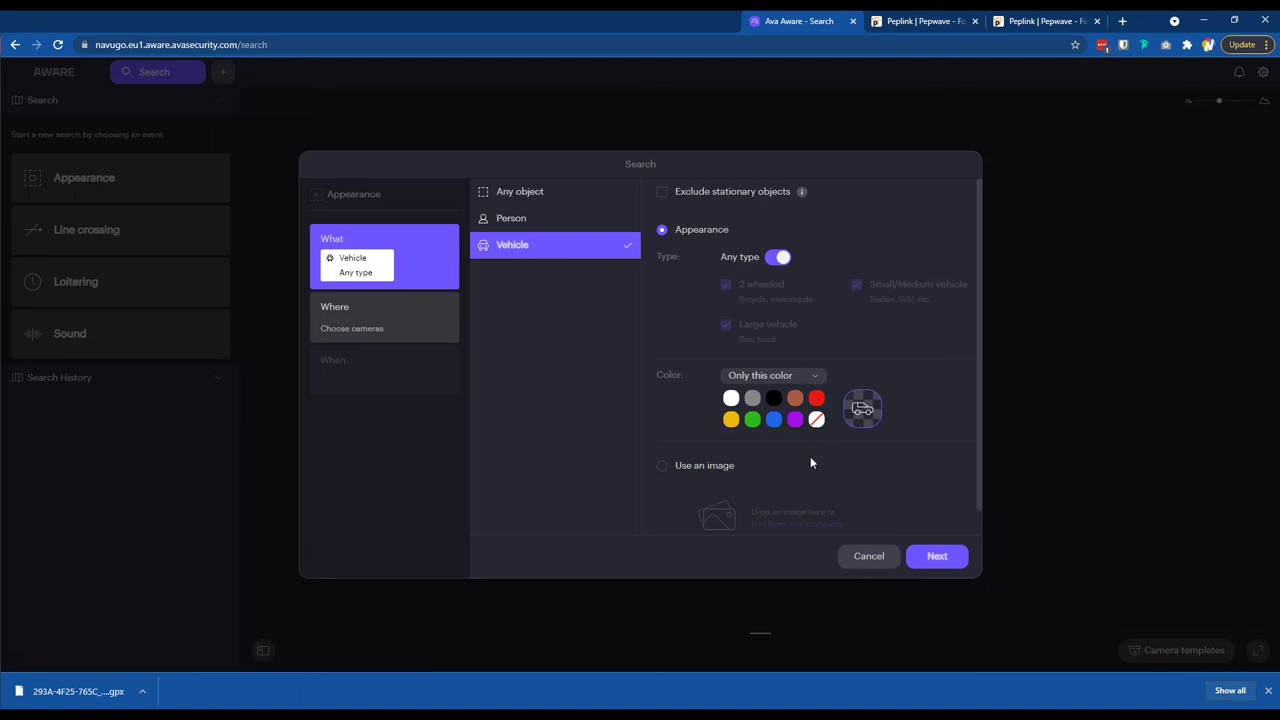
pyautogui.click(816, 398)
pyautogui.click(937, 556)
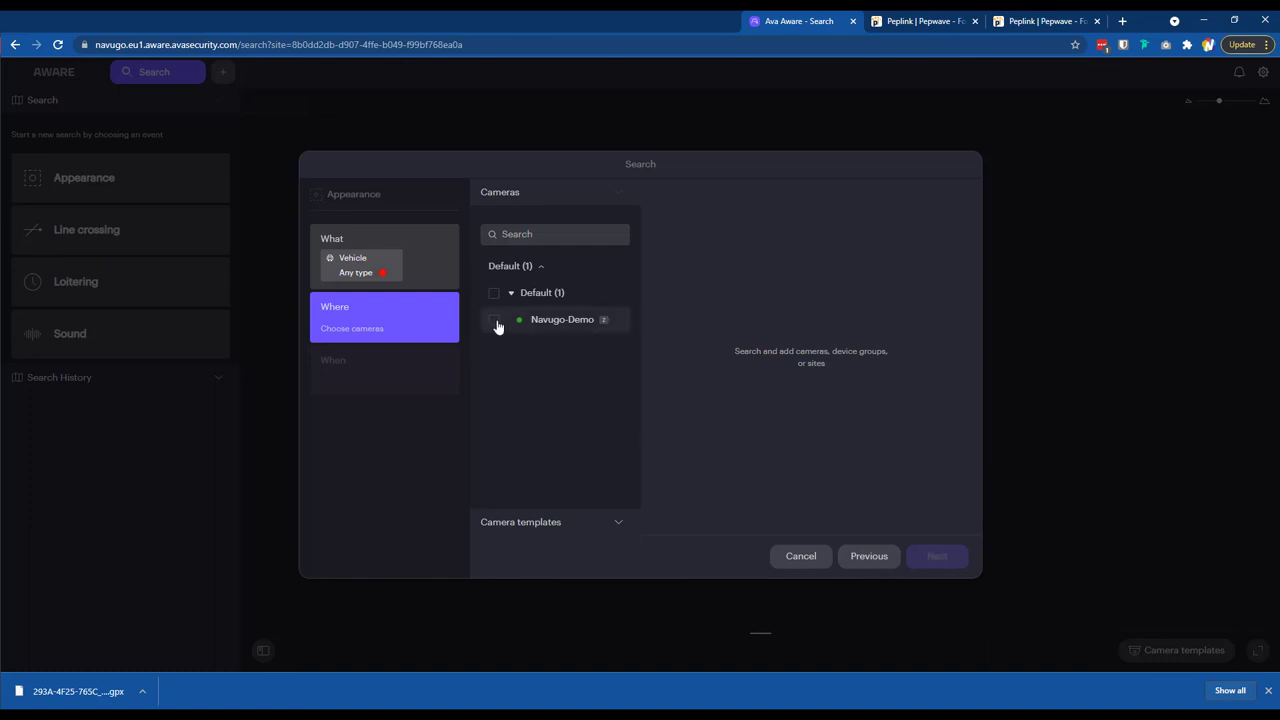
pyautogui.click(494, 320)
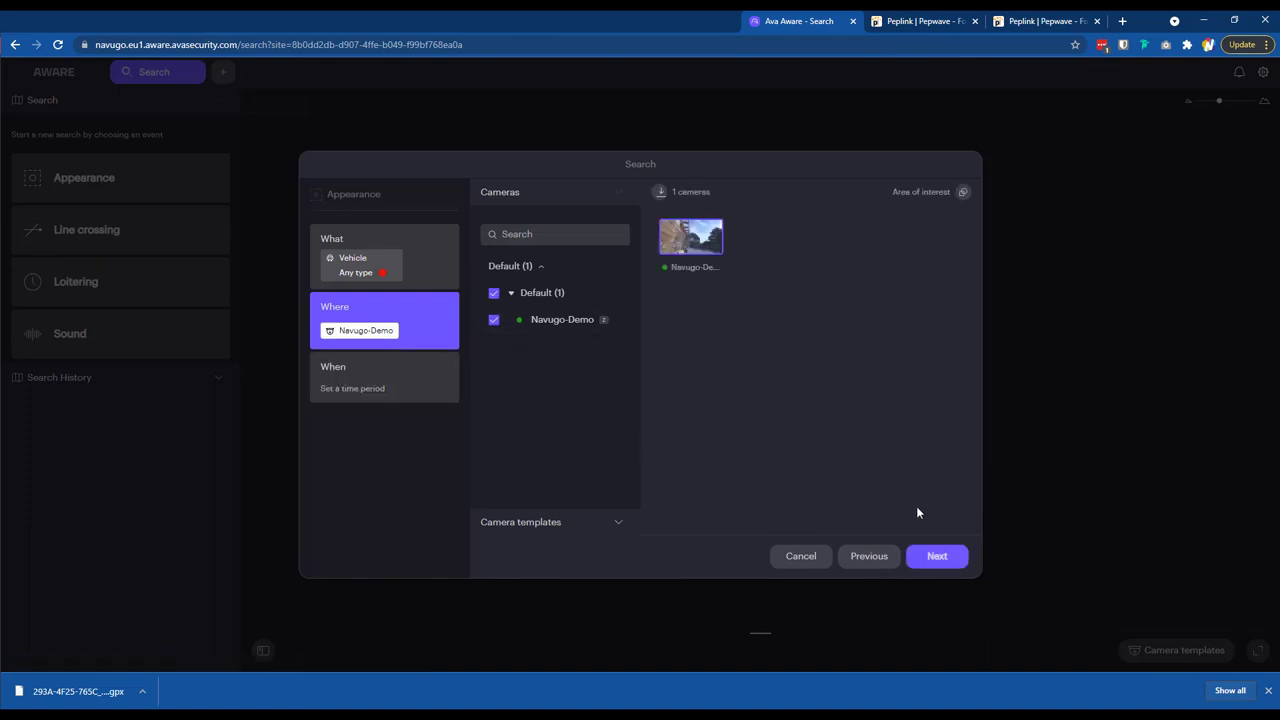
pyautogui.click(941, 566)
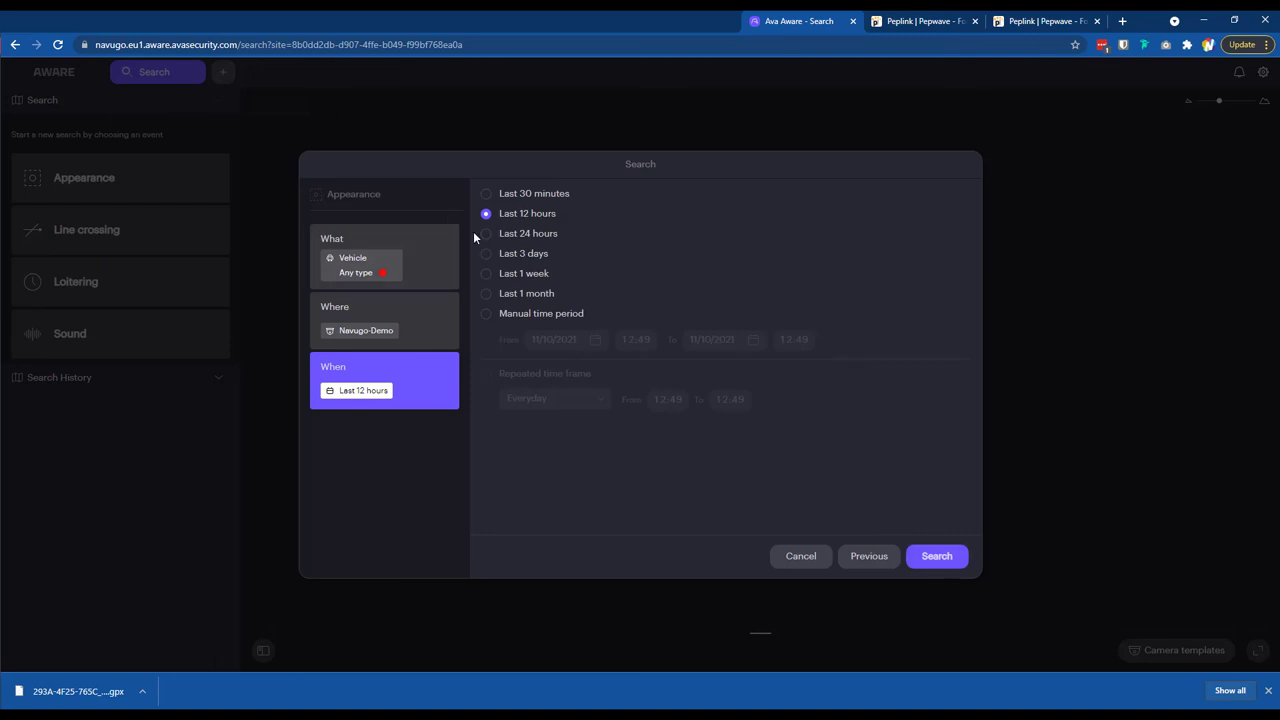
# Run the red-vehicle search and preview the 10:43:37 and 10:12:16 result clips
pyautogui.click(937, 557)
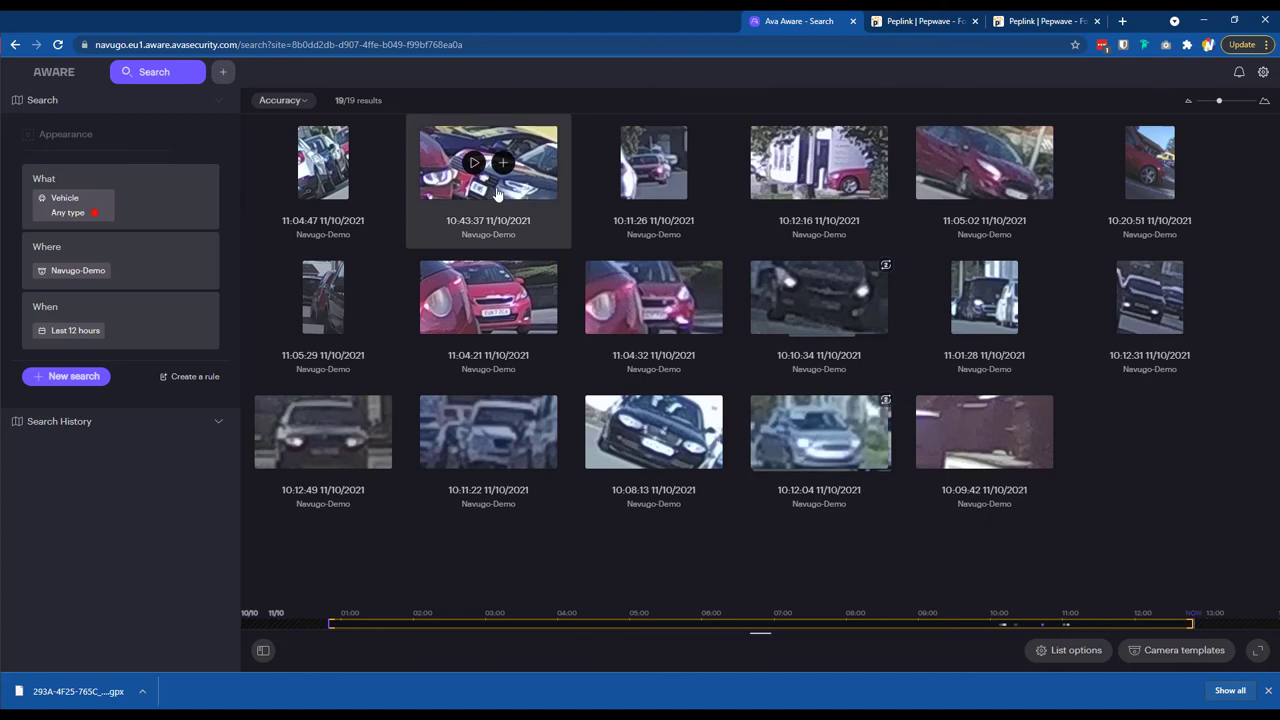
pyautogui.click(474, 162)
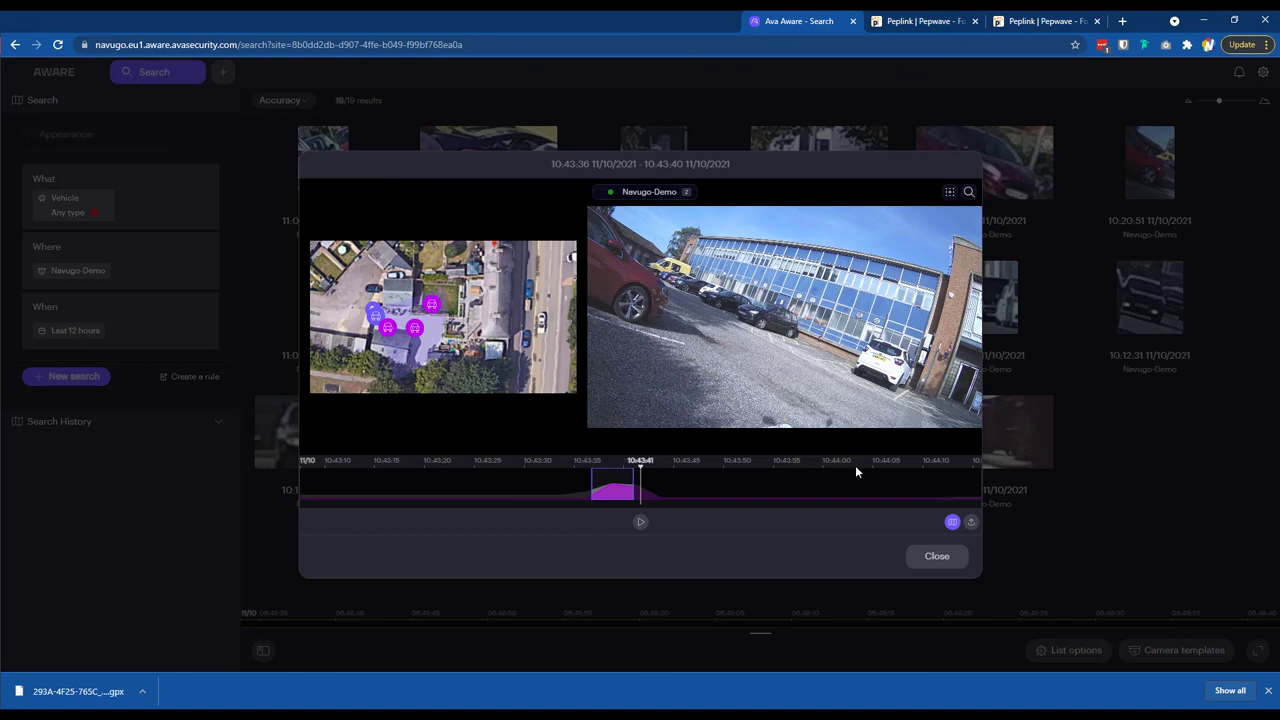
pyautogui.click(921, 561)
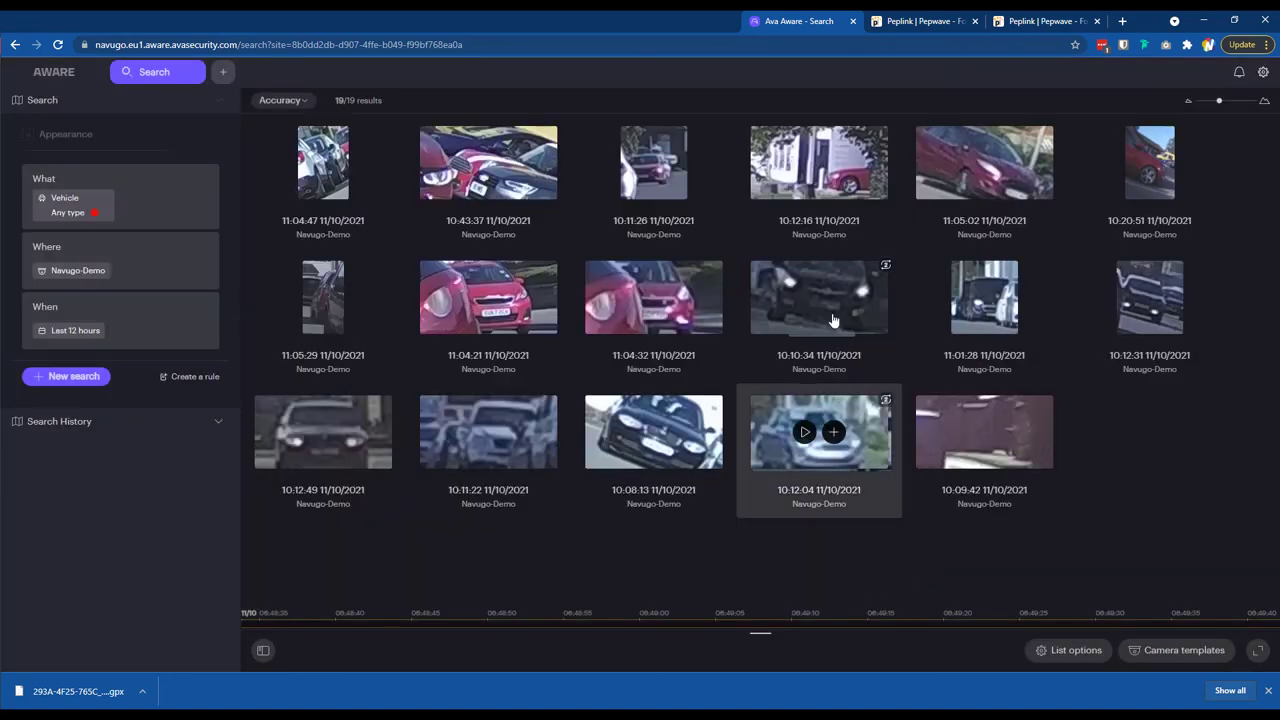
pyautogui.click(803, 165)
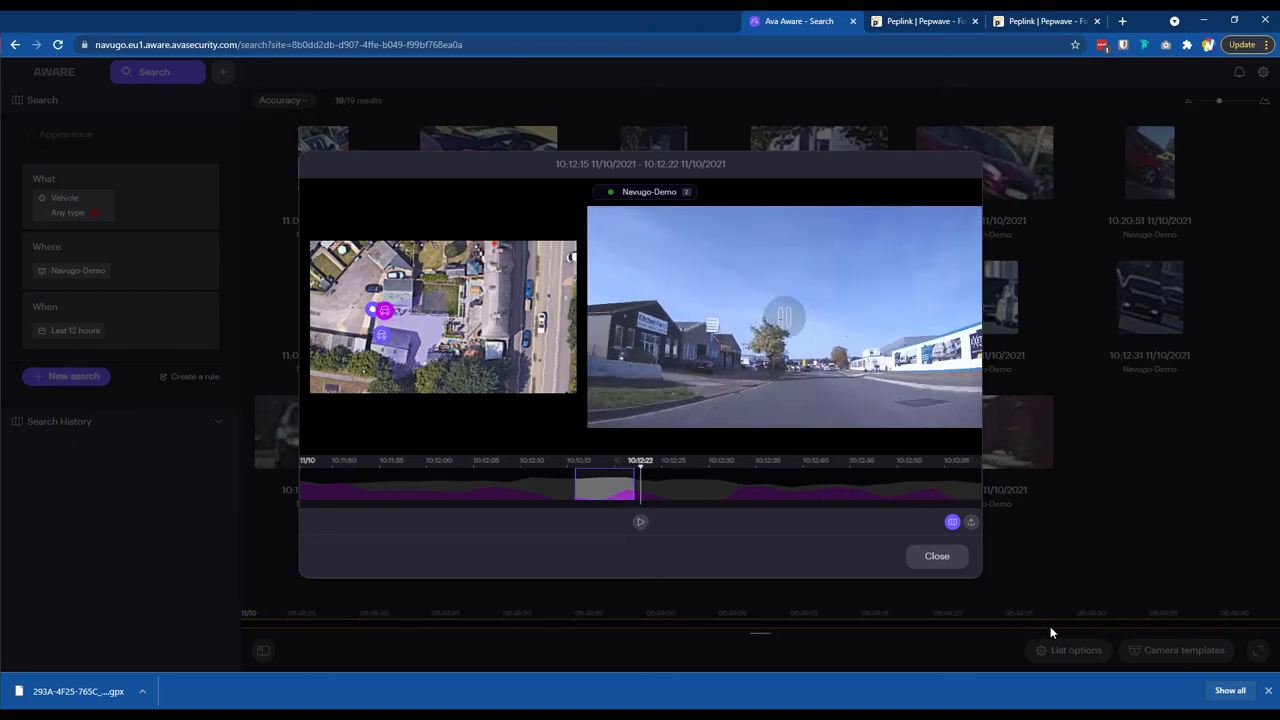
pyautogui.click(933, 558)
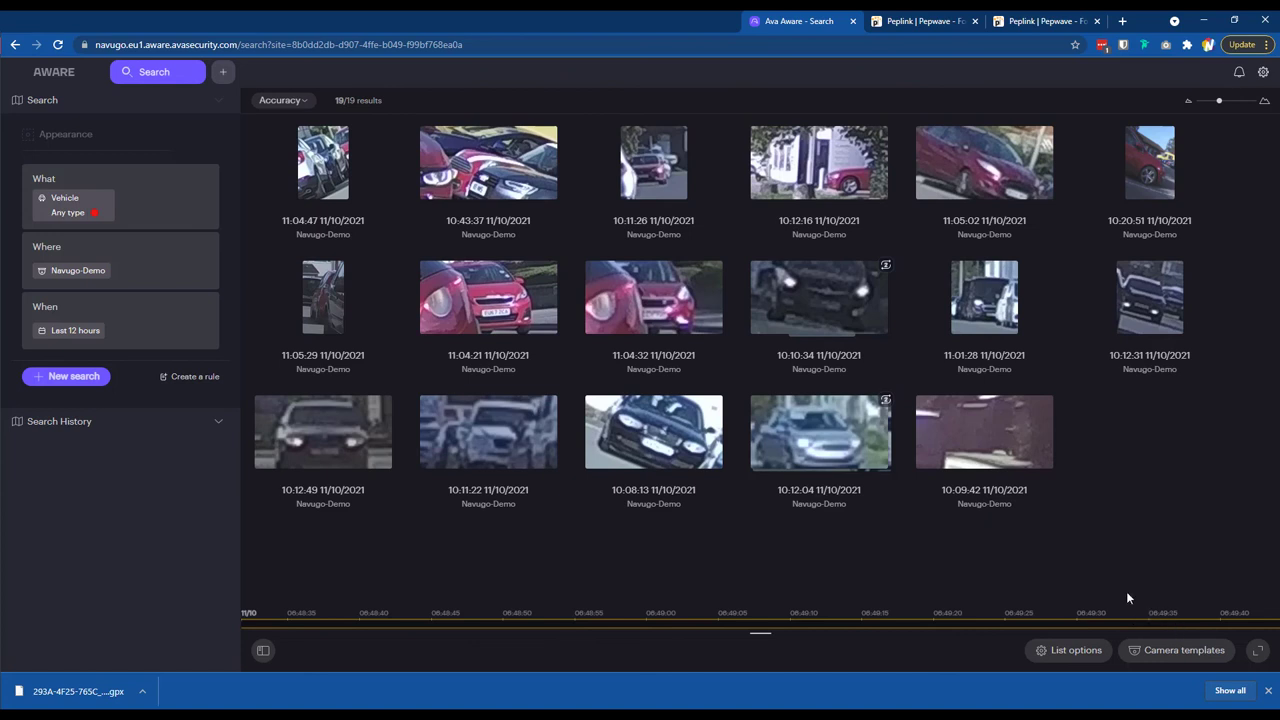
# Run a new Person appearance search on Navugo-Demo over the last 12 hours
pyautogui.click(66, 378)
pyautogui.click(88, 181)
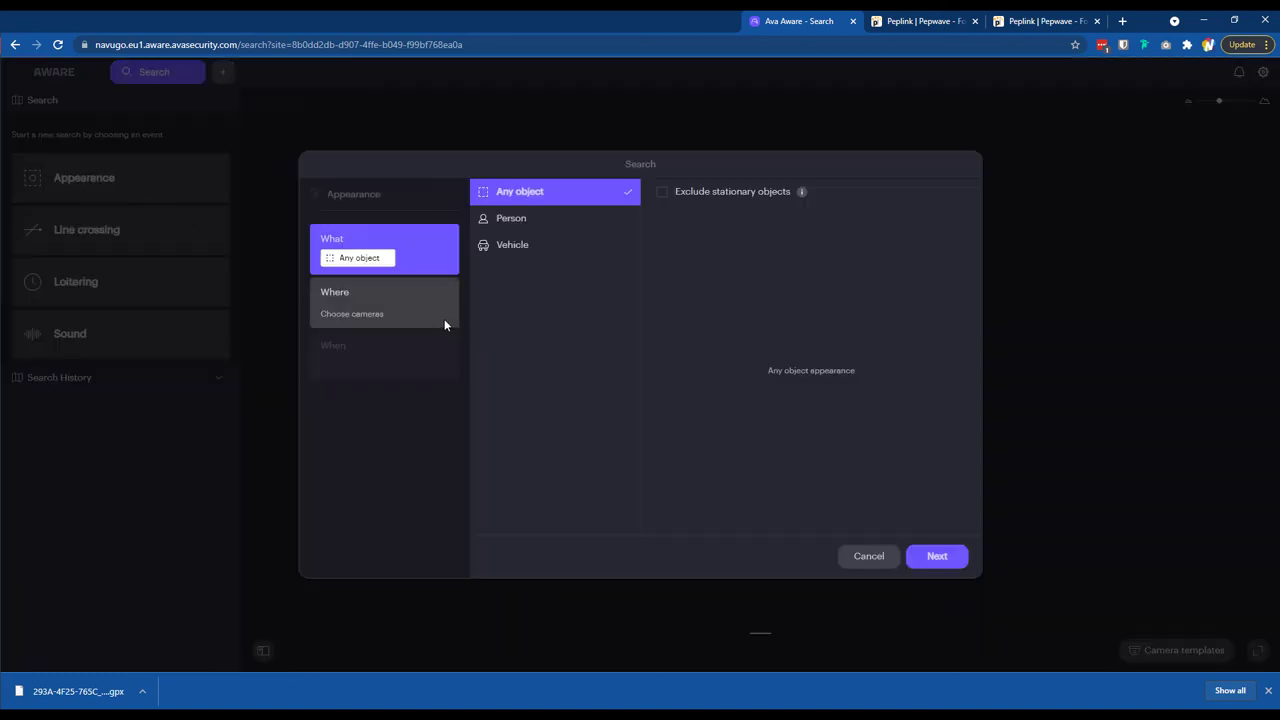
pyautogui.click(513, 219)
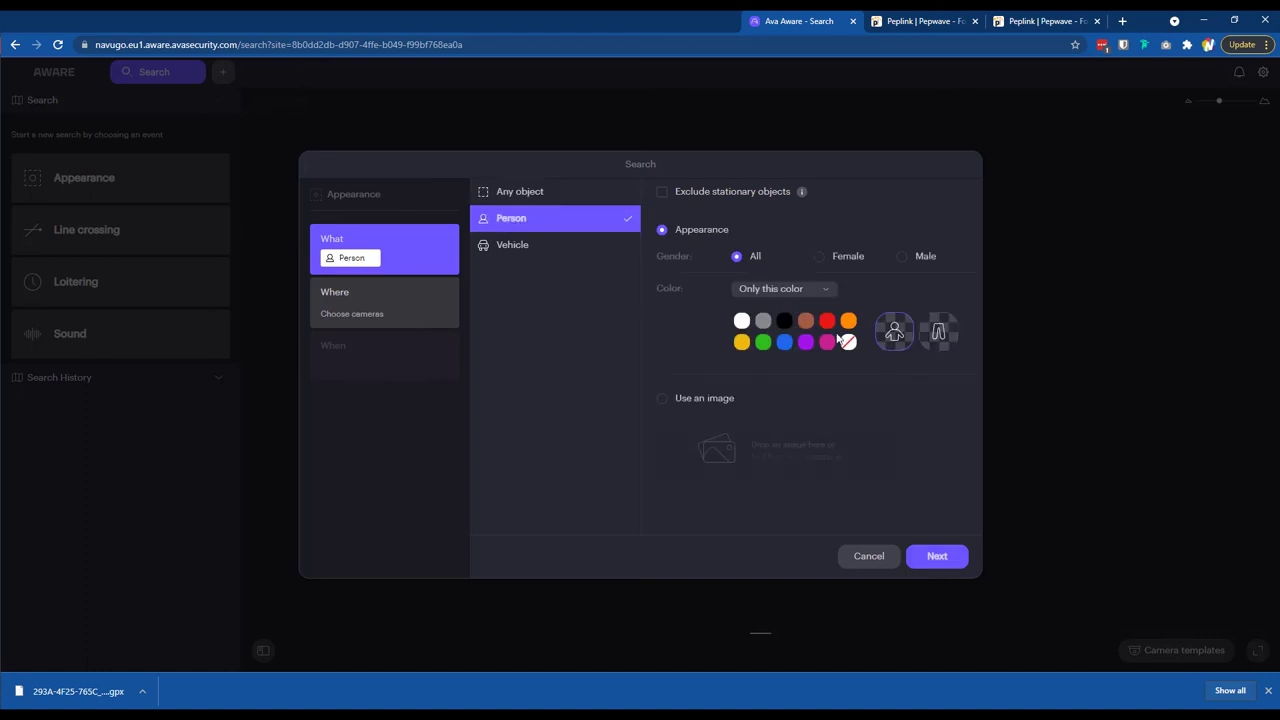
pyautogui.click(937, 562)
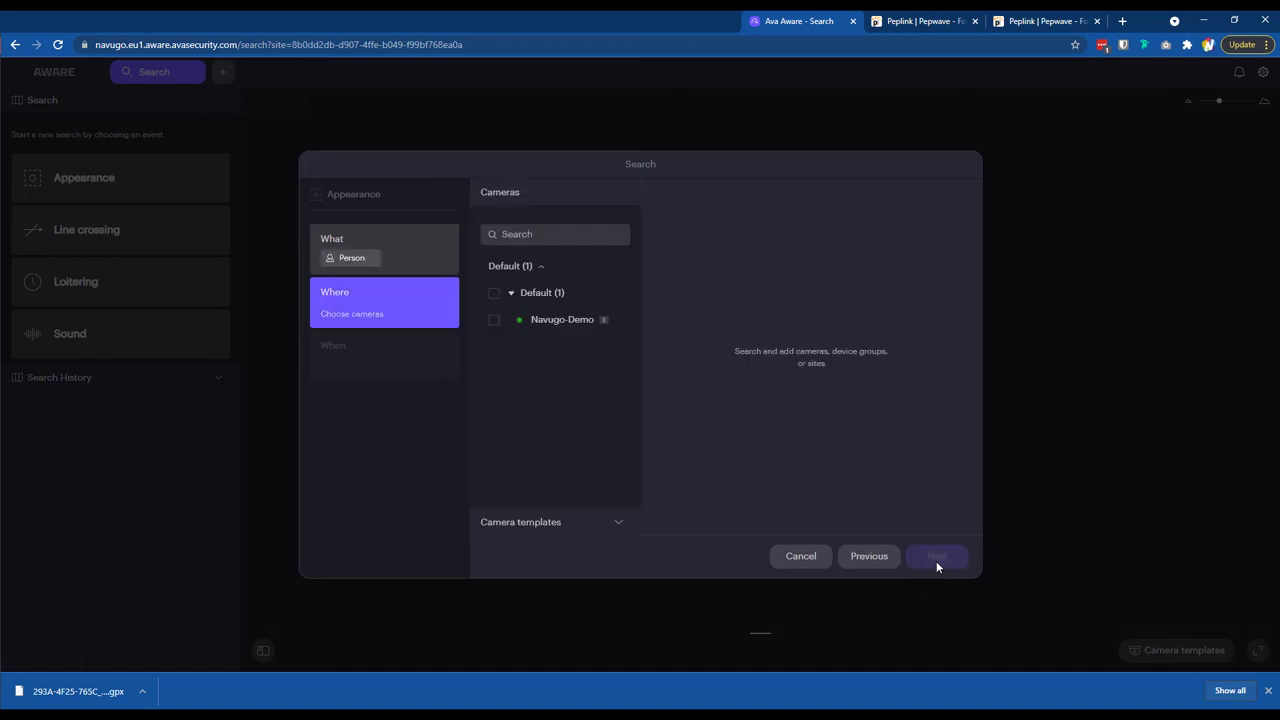
pyautogui.click(493, 319)
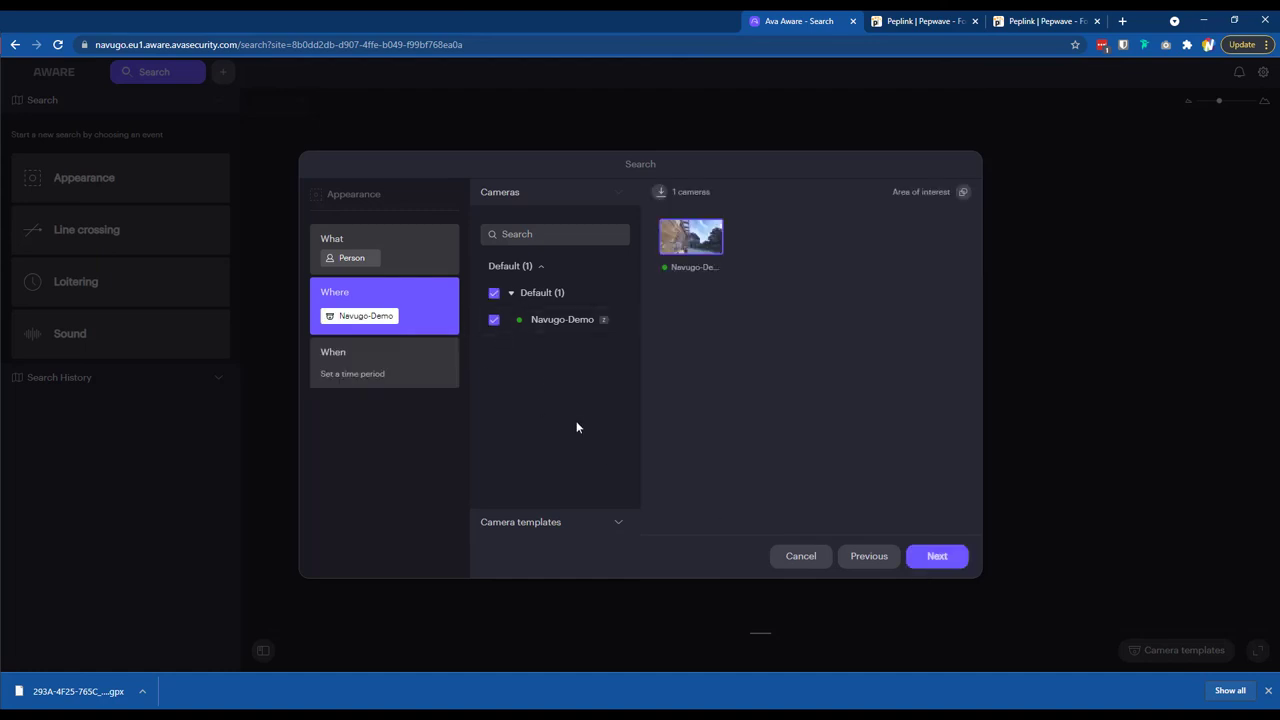
pyautogui.click(937, 560)
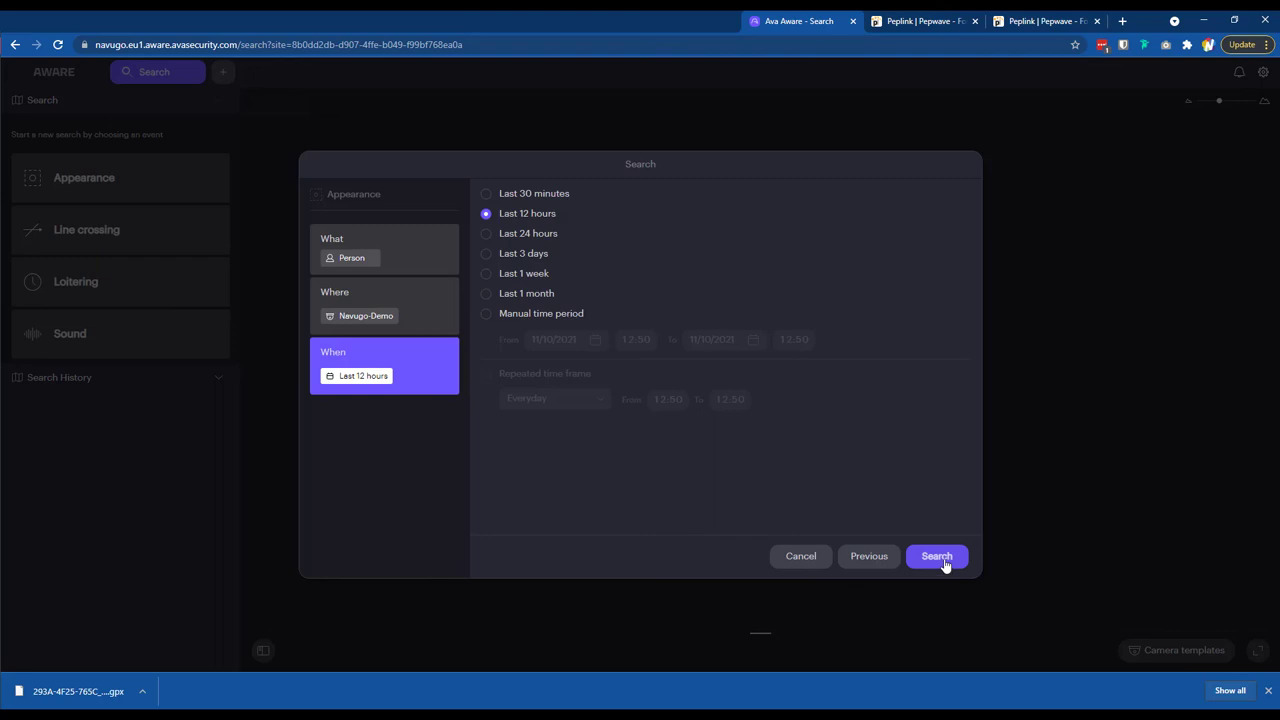
pyautogui.click(950, 563)
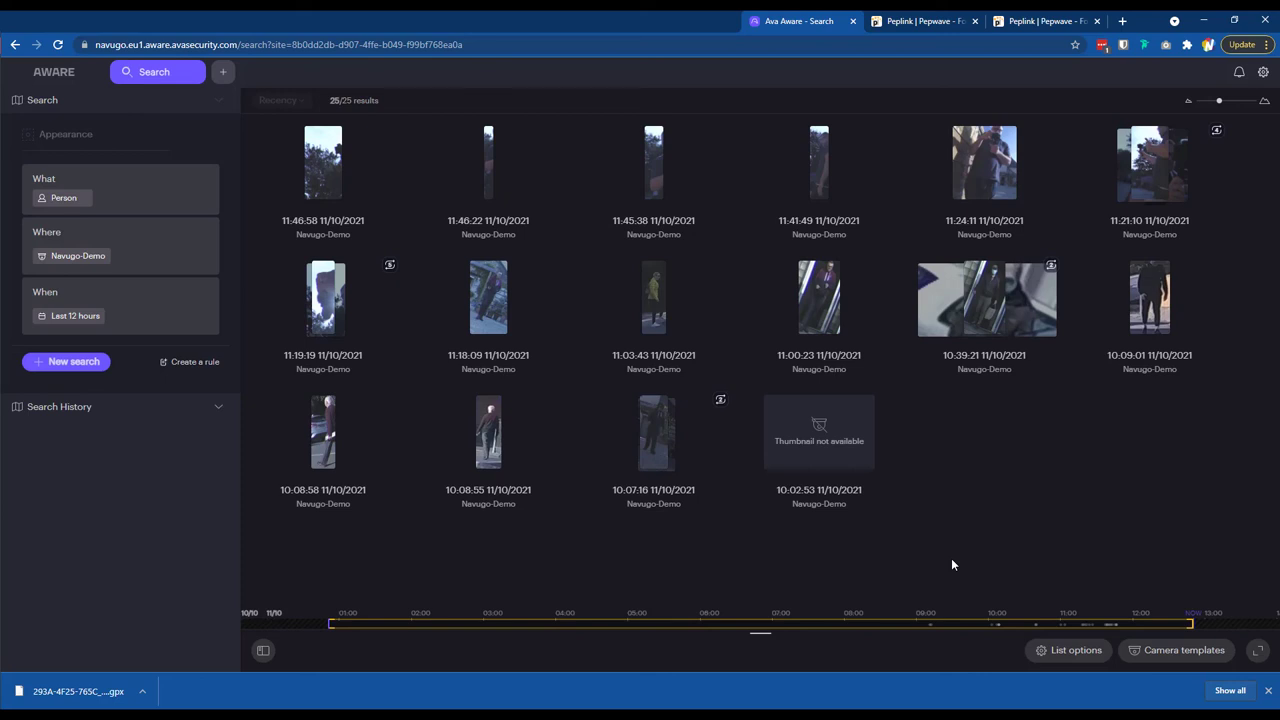
# Preview the 11:03:43 and 10:08:55 person clips
pyautogui.moveTo(935, 160)
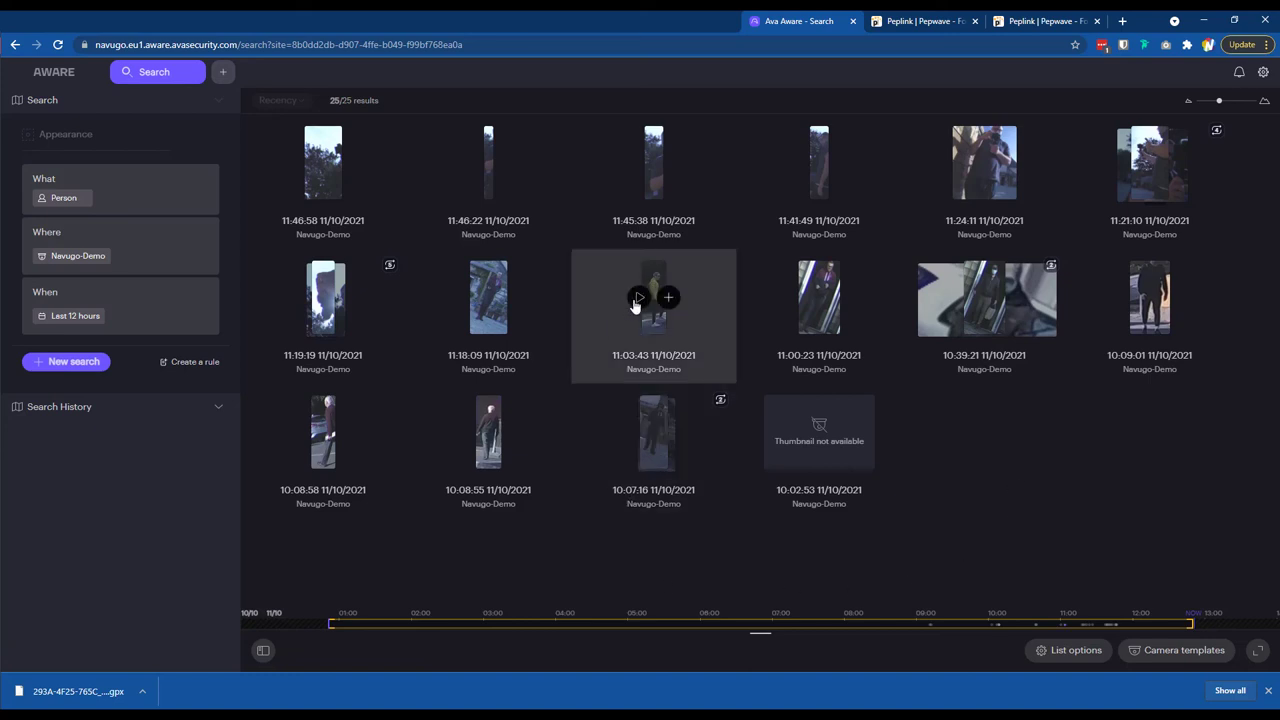
pyautogui.click(637, 299)
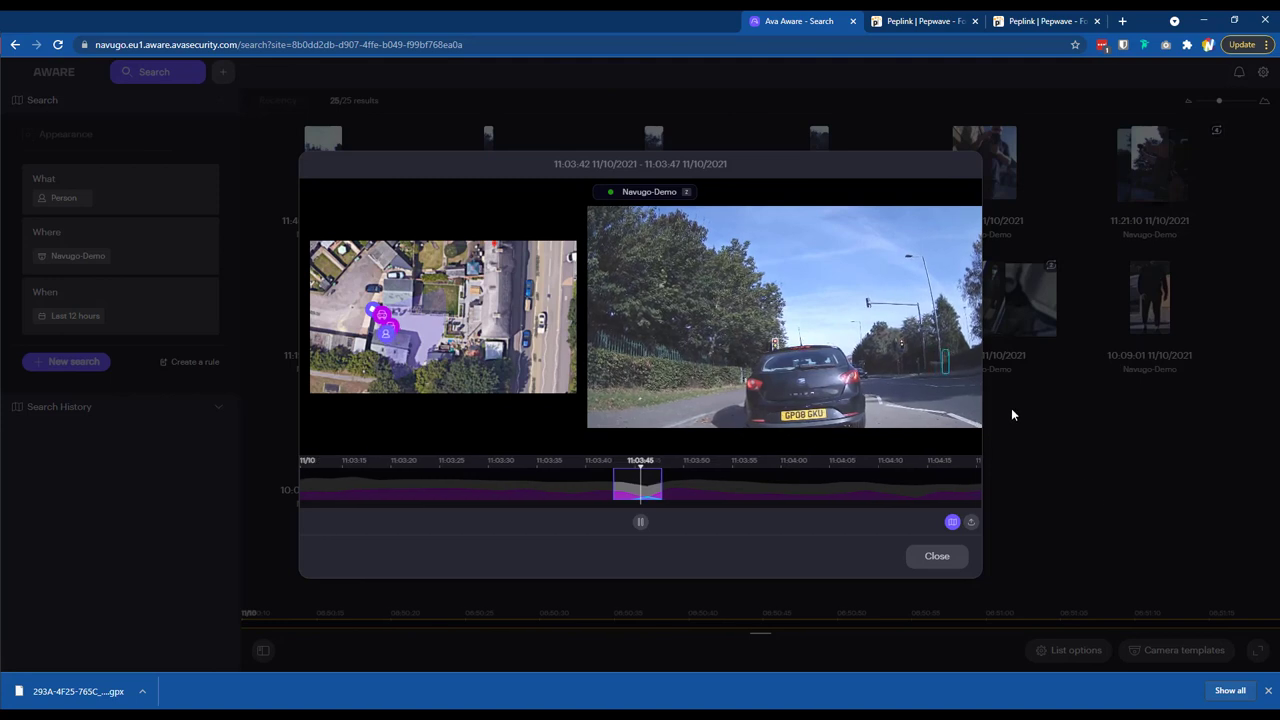
pyautogui.click(974, 361)
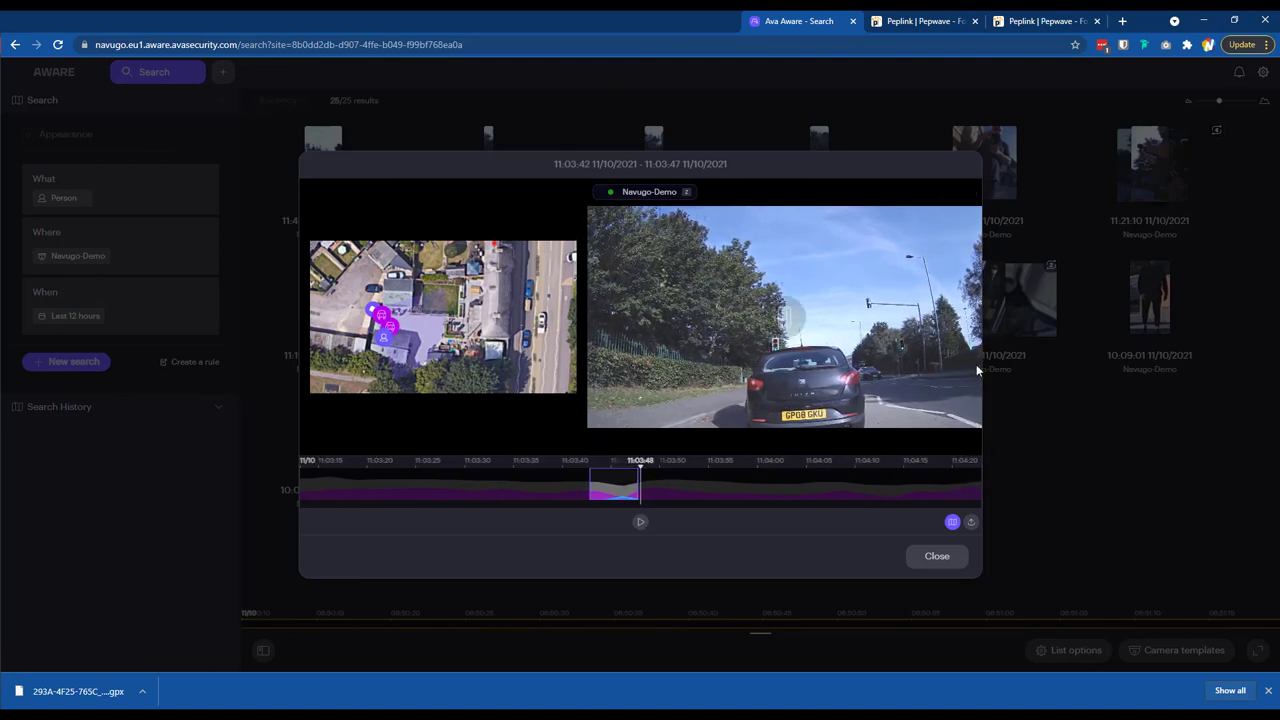
pyautogui.click(940, 560)
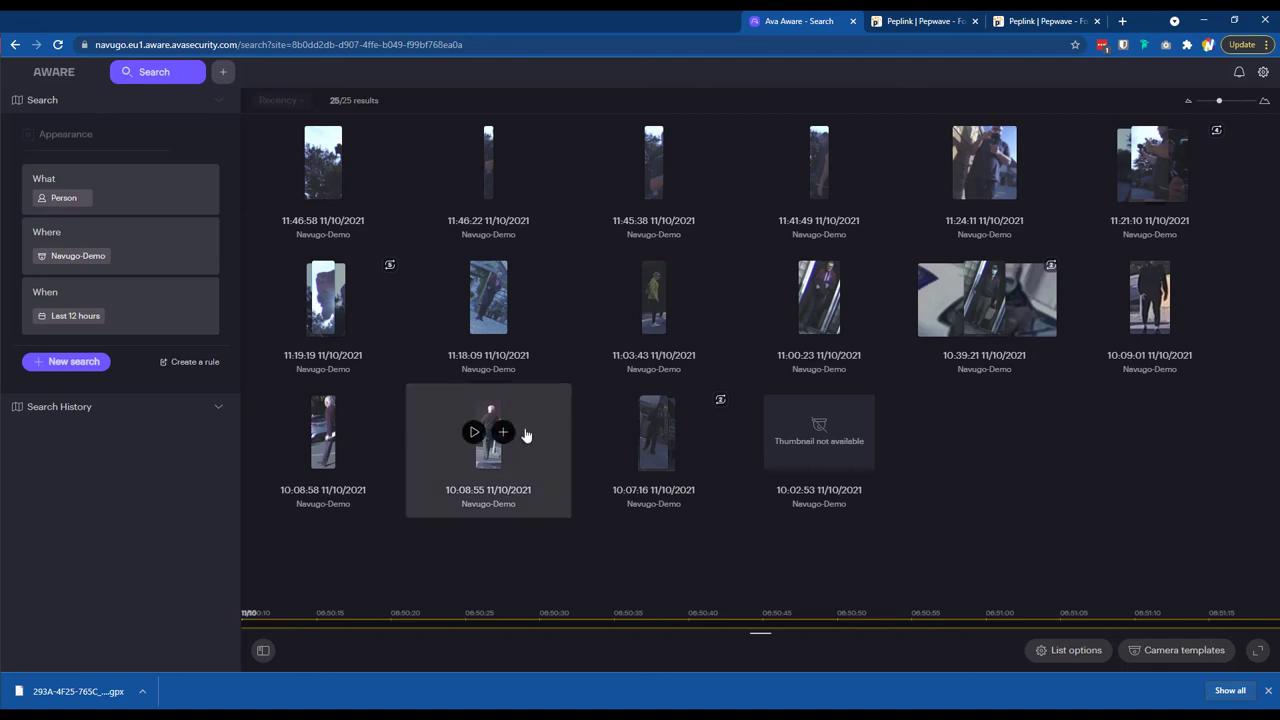
pyautogui.click(478, 432)
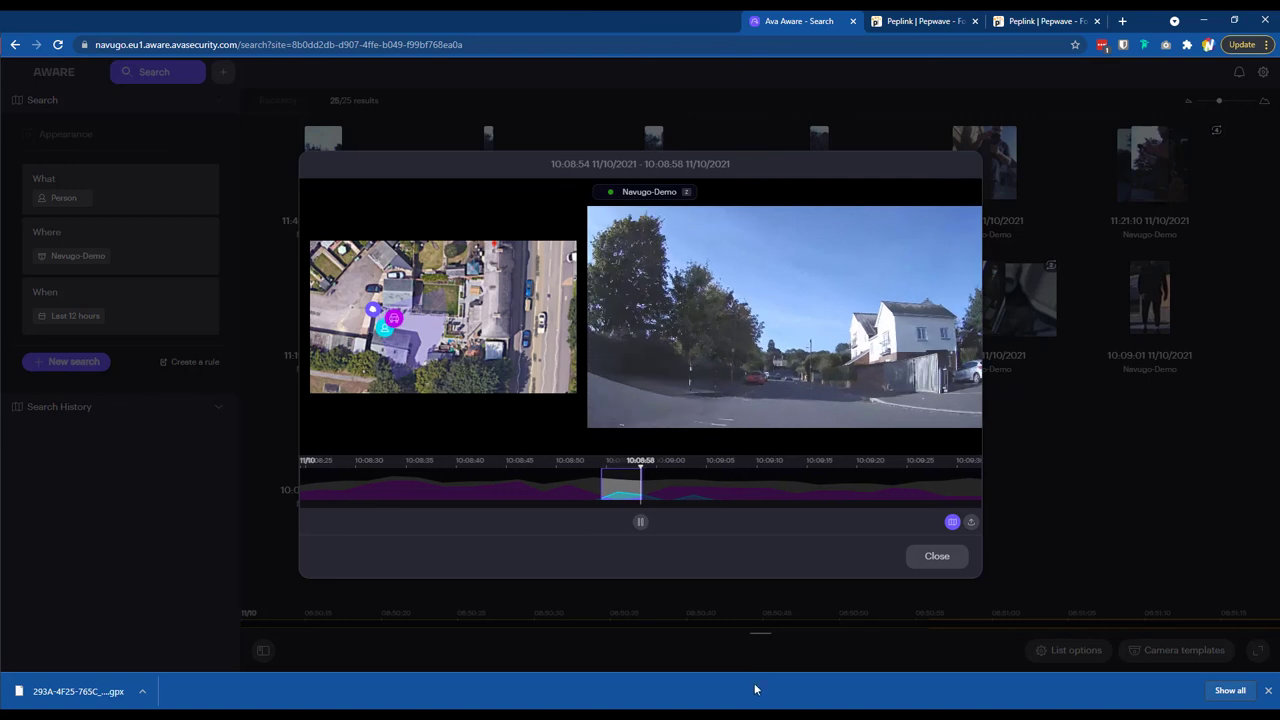
pyautogui.click(937, 557)
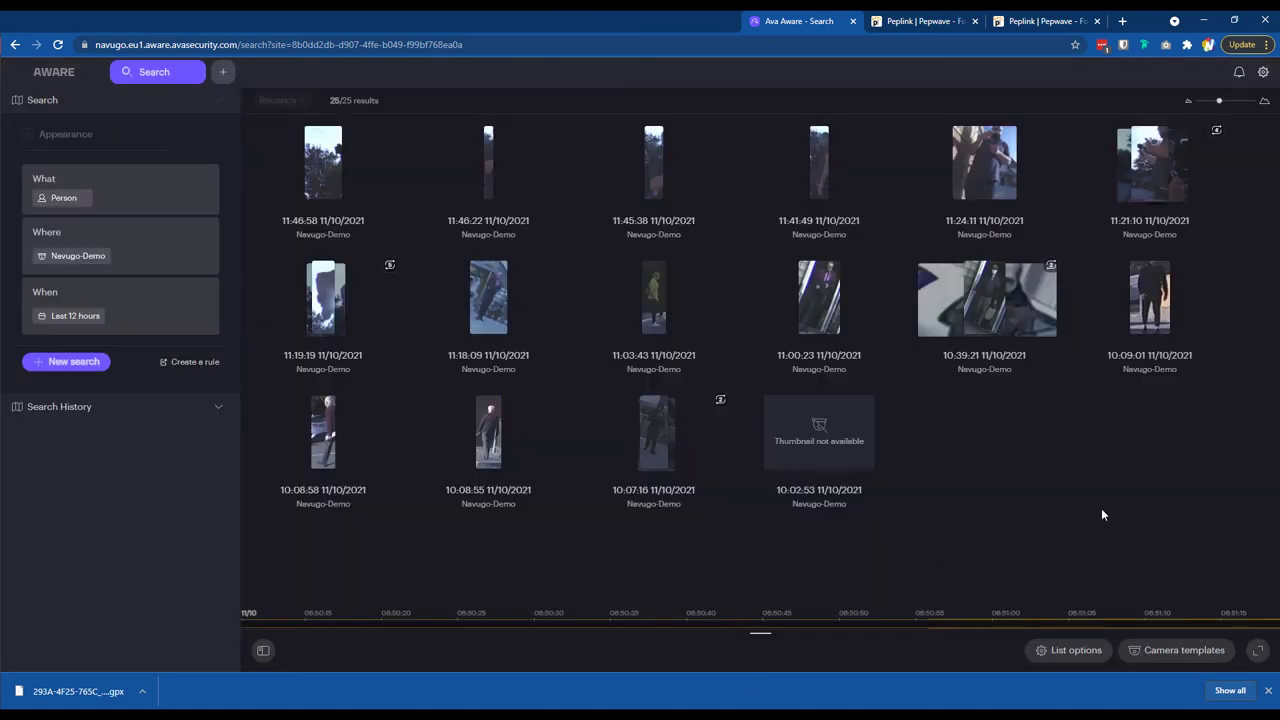
# Preview the 10:09:01 person clip and add it to the similarity selection
pyautogui.click(1150, 297)
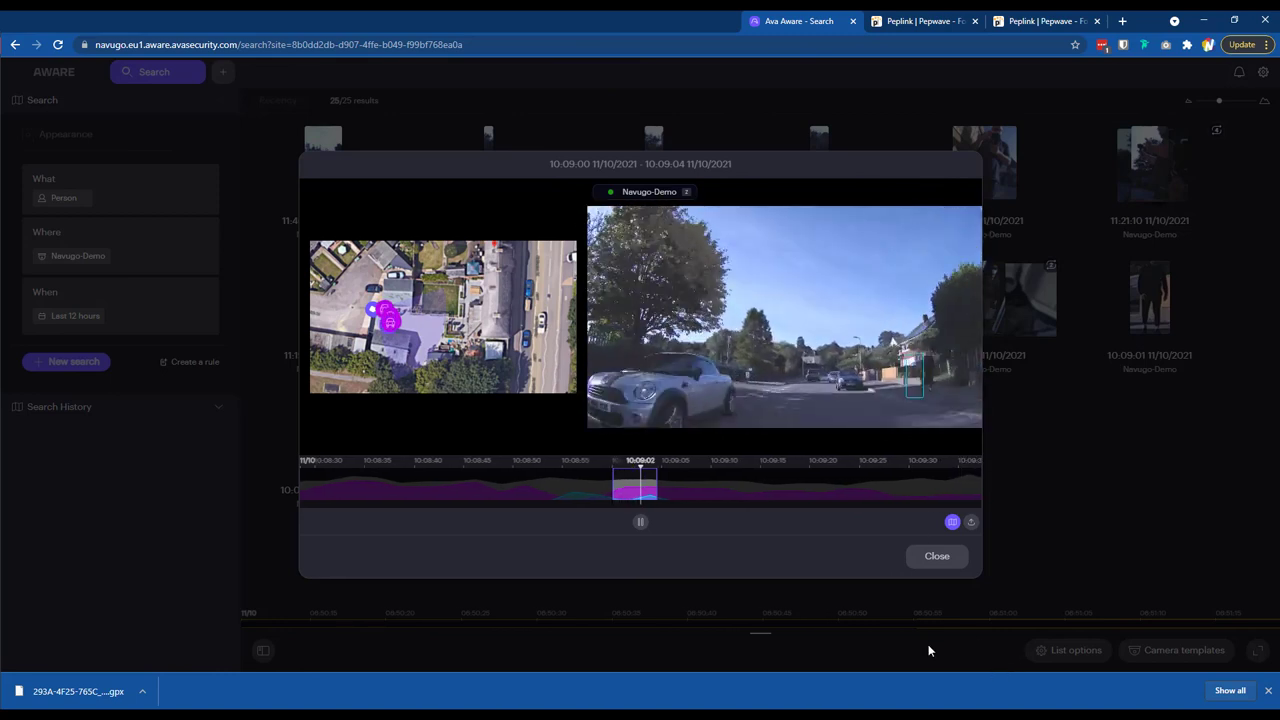
pyautogui.click(940, 558)
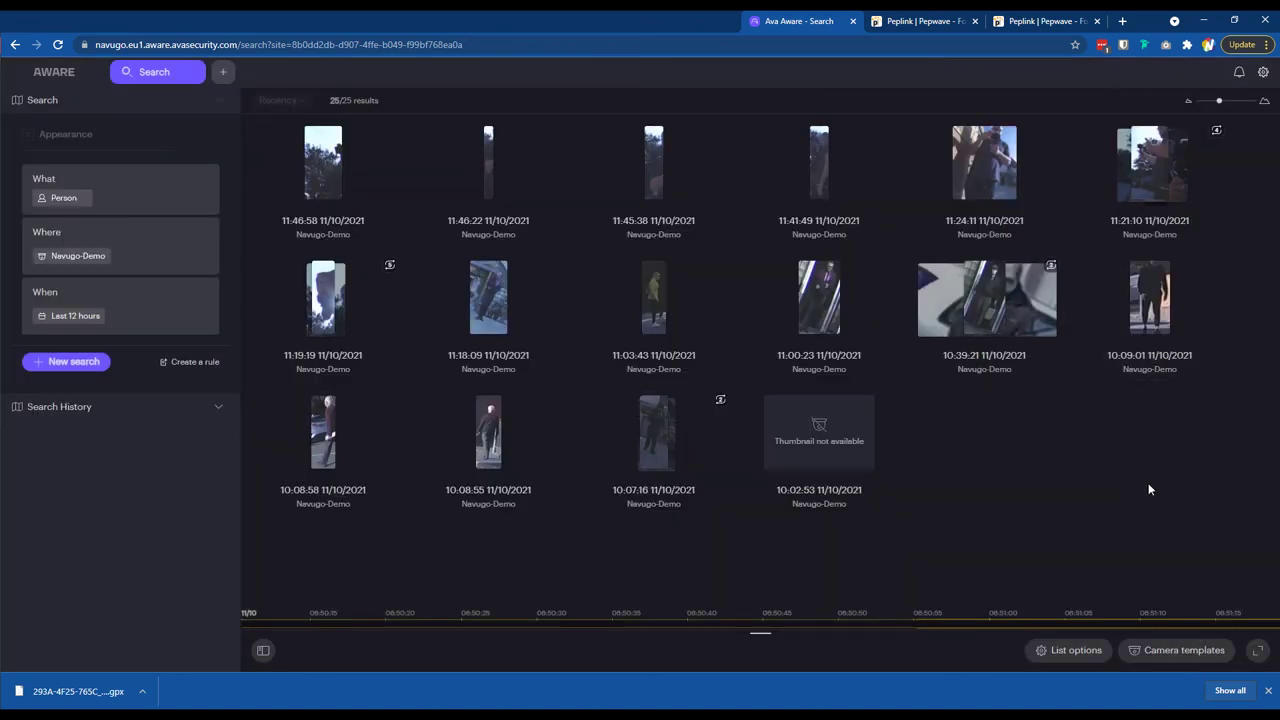
pyautogui.click(1163, 298)
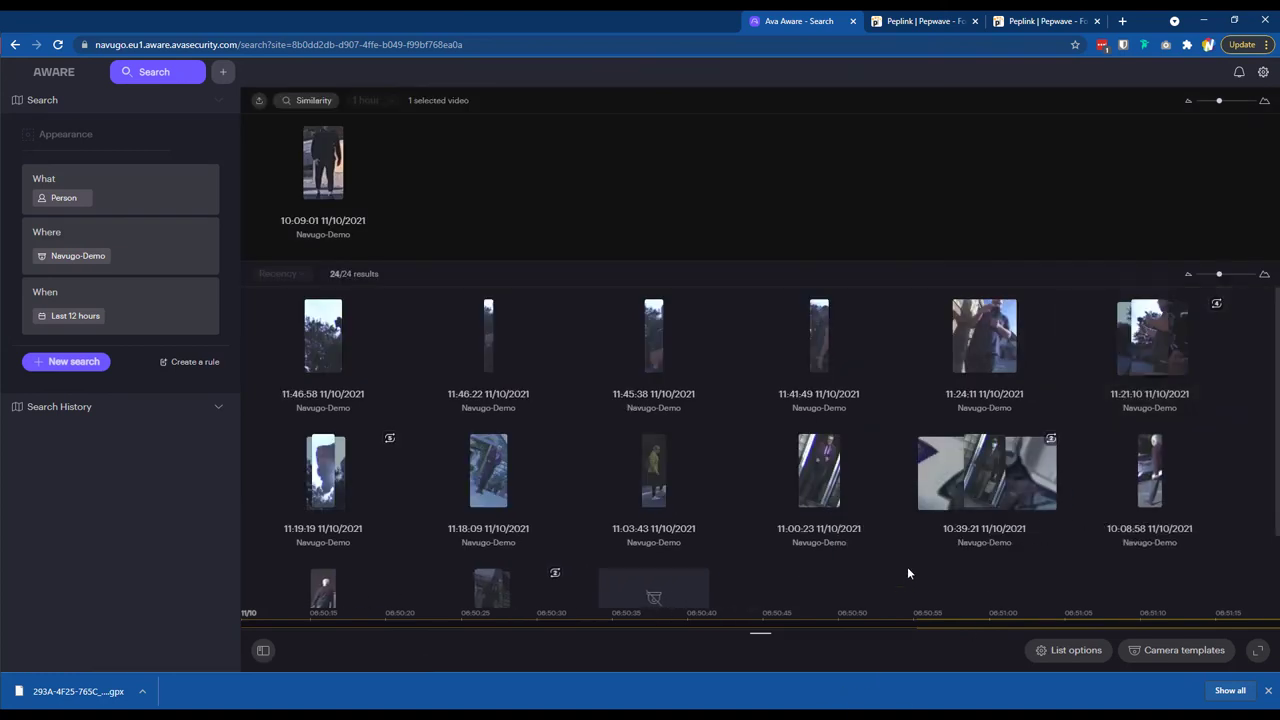
# Add the 11:03:43 and 10:08:55 clips to the similarity selection
pyautogui.moveTo(663, 530)
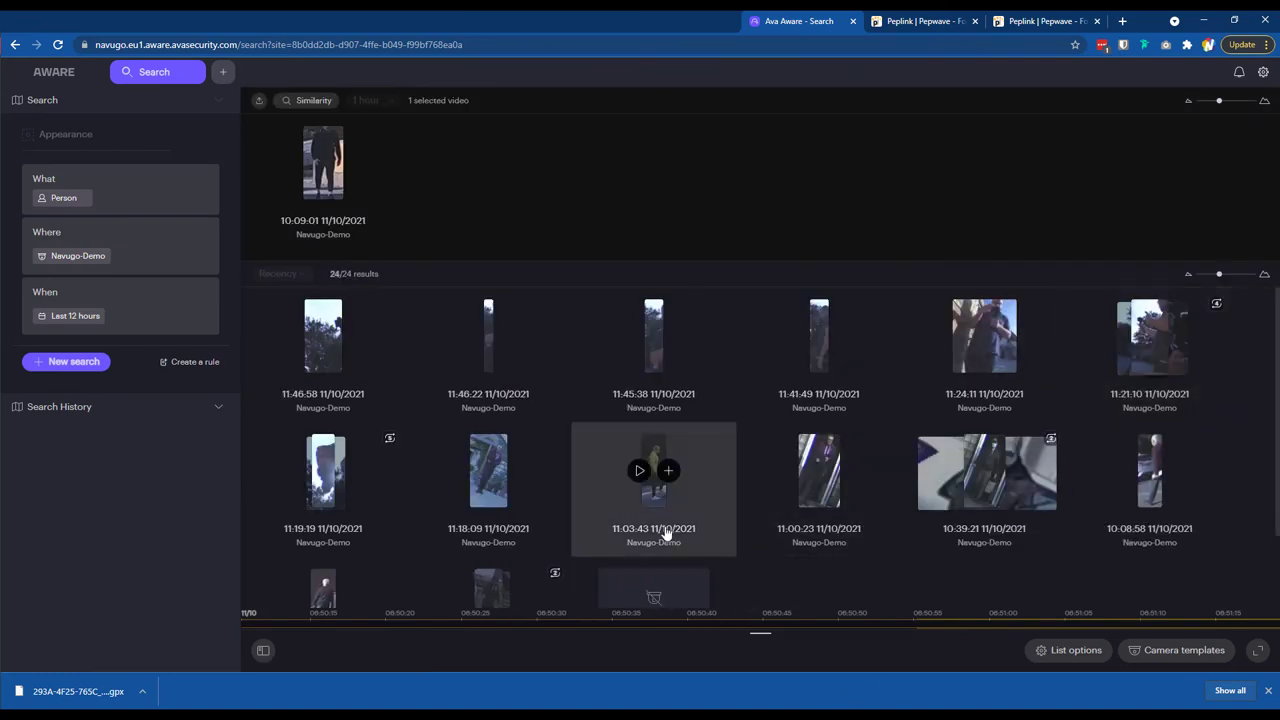
pyautogui.click(669, 472)
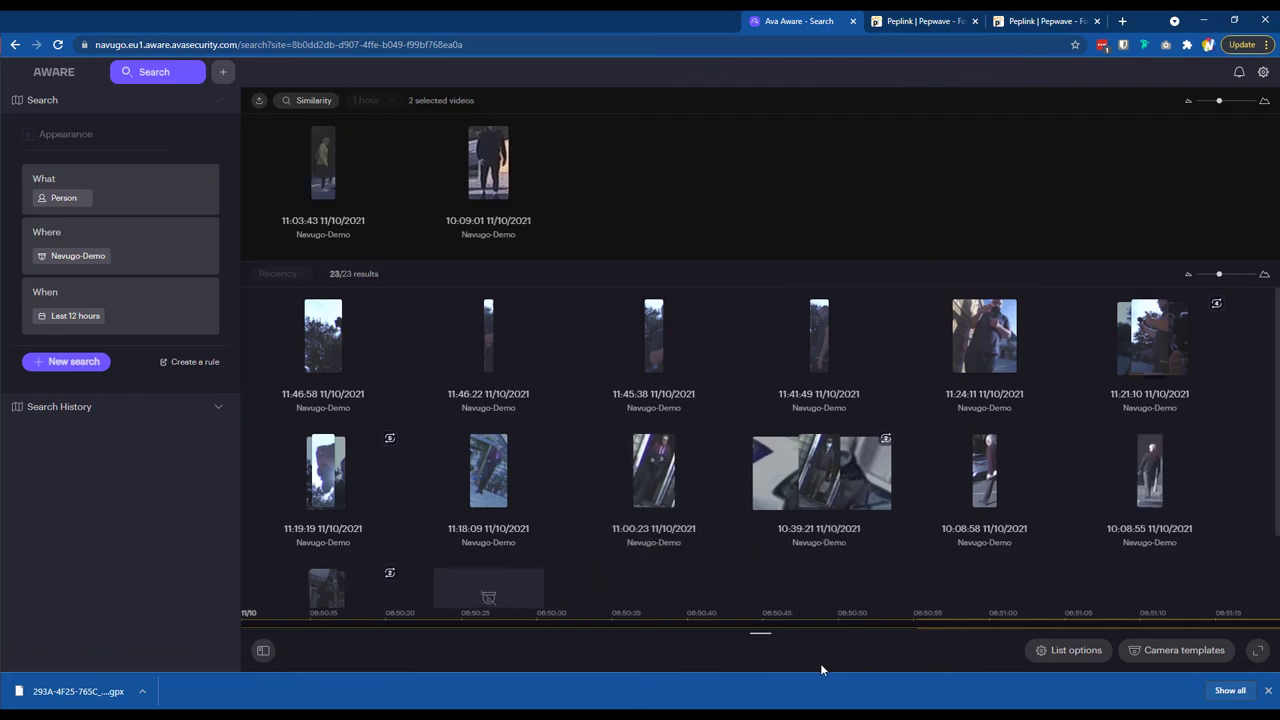
pyautogui.moveTo(489, 597)
pyautogui.click(1146, 471)
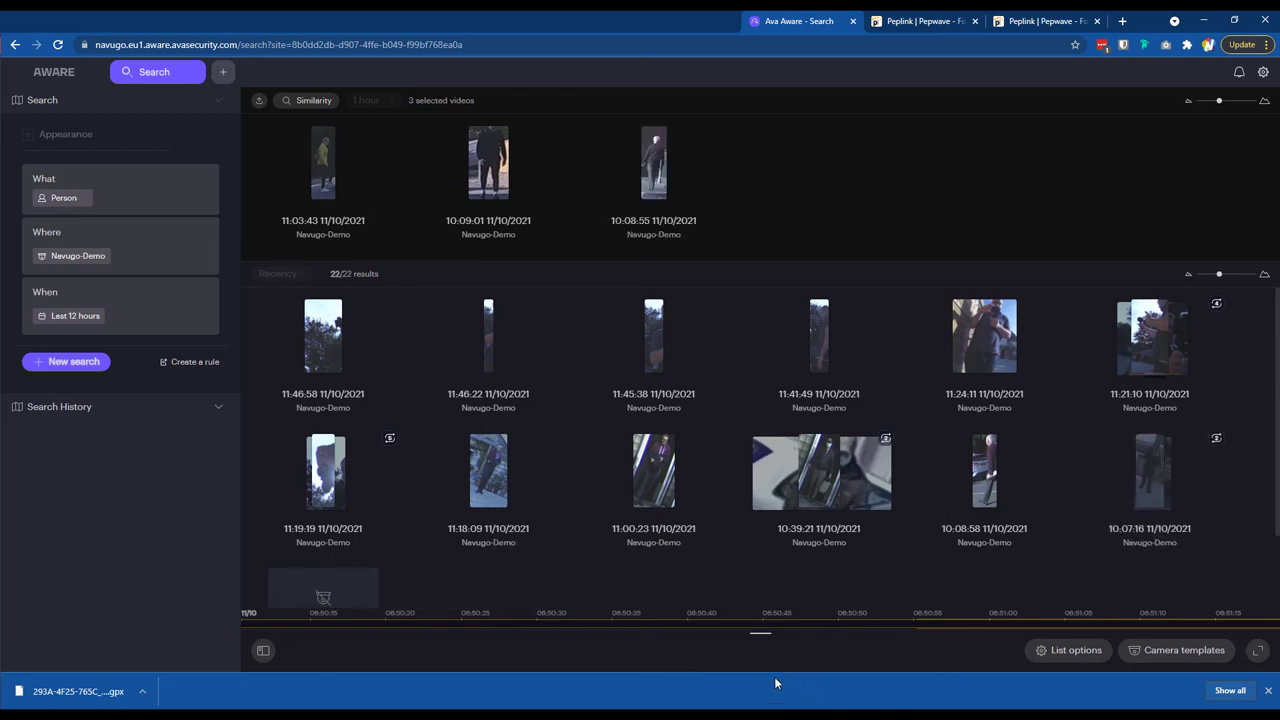
# Review the result list options and close them without changes
pyautogui.moveTo(307, 180)
pyautogui.click(1075, 651)
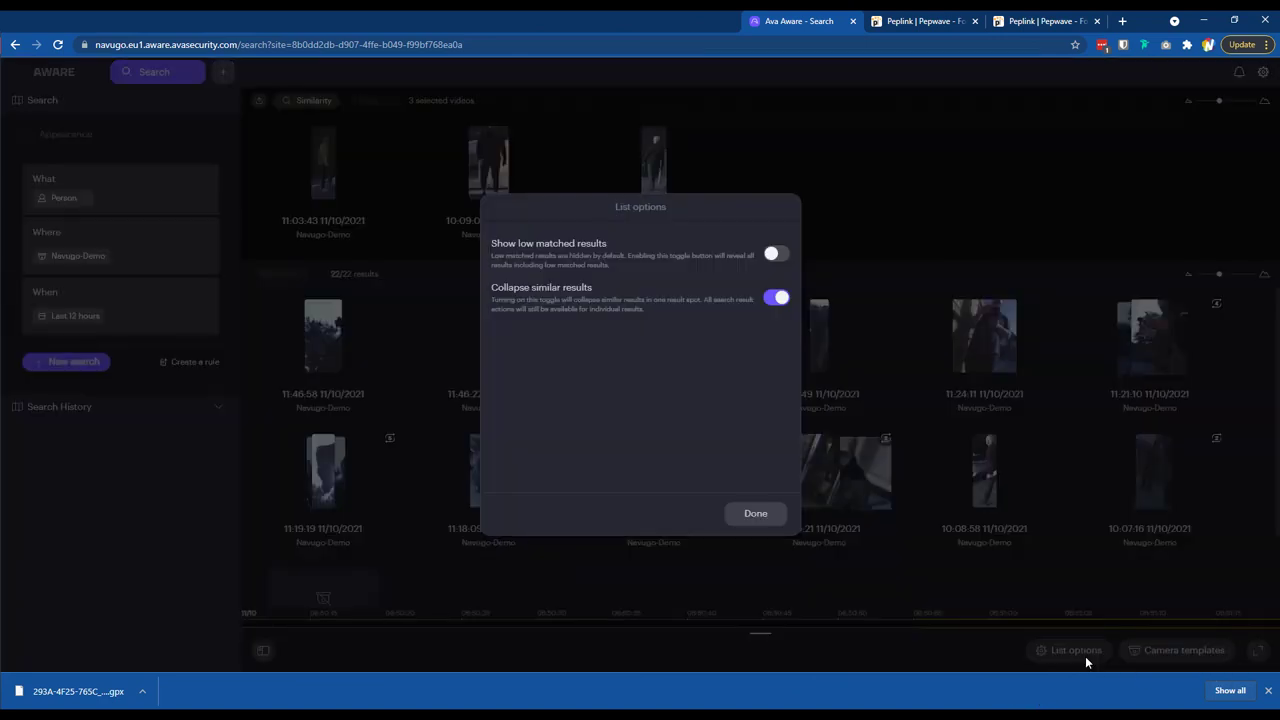
pyautogui.click(756, 516)
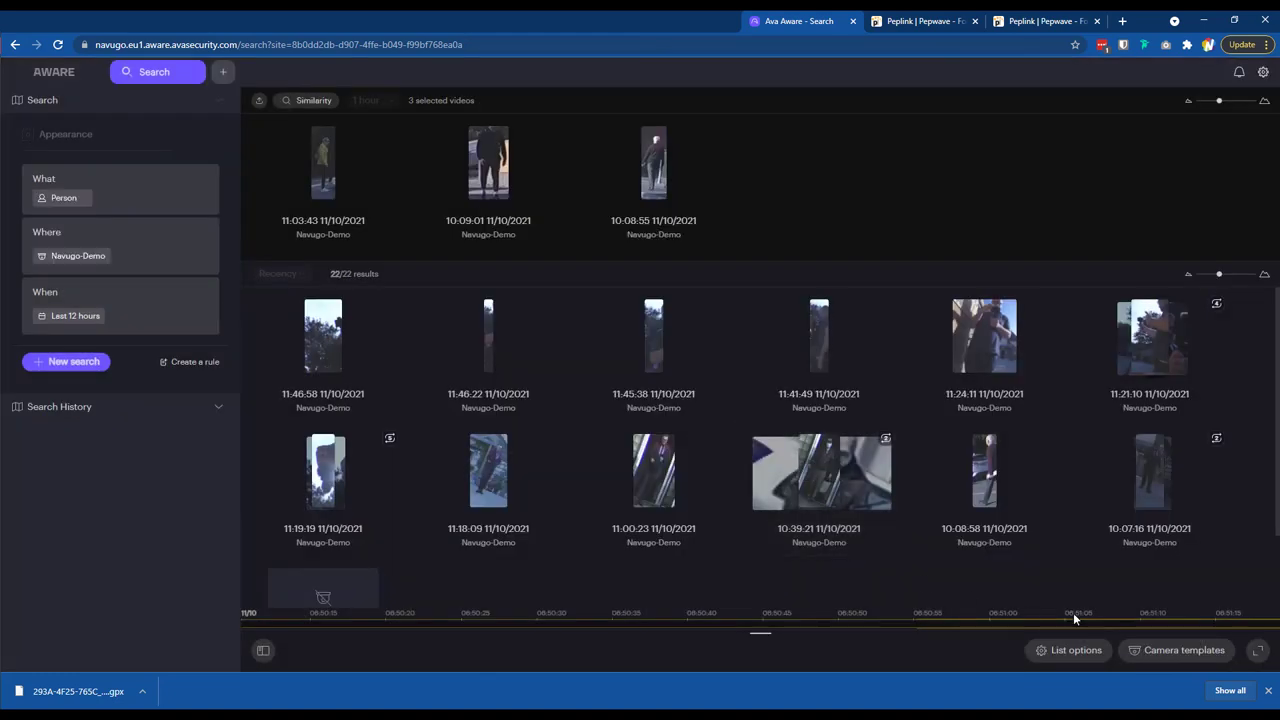
# Export the three selected clips in mp4 format and download them as a zip
pyautogui.click(259, 104)
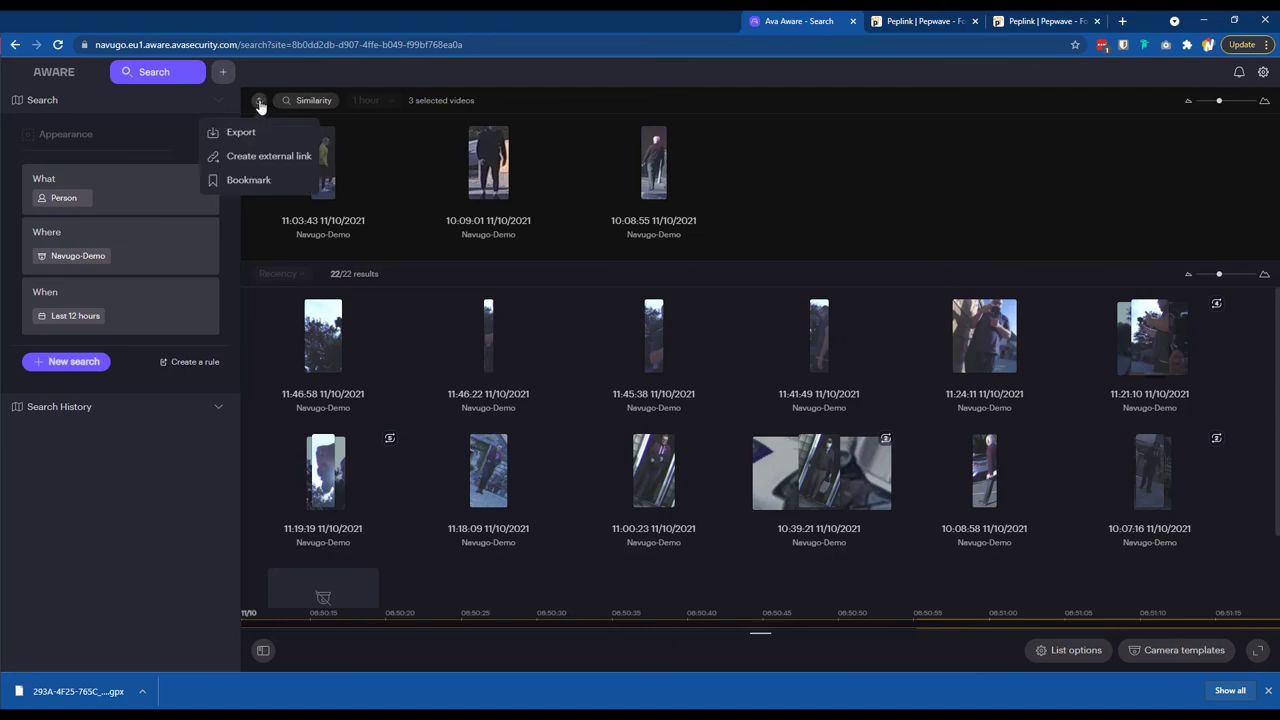
pyautogui.click(240, 133)
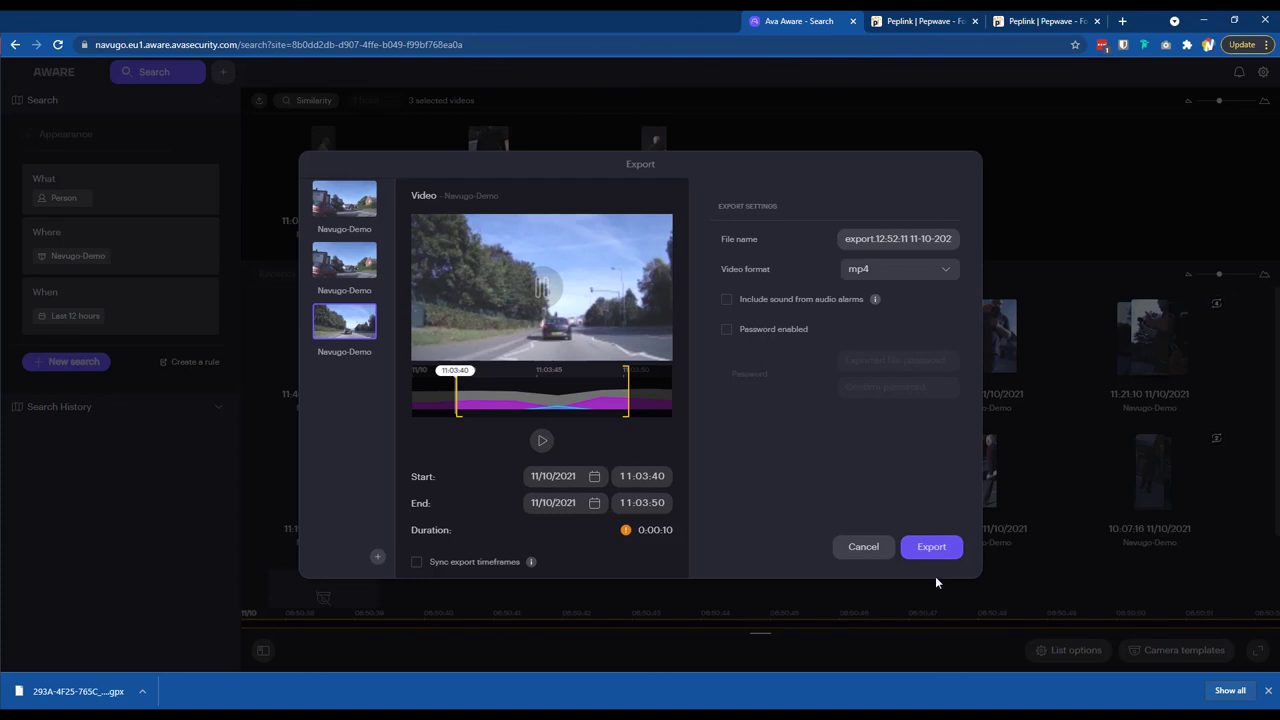
pyautogui.click(945, 548)
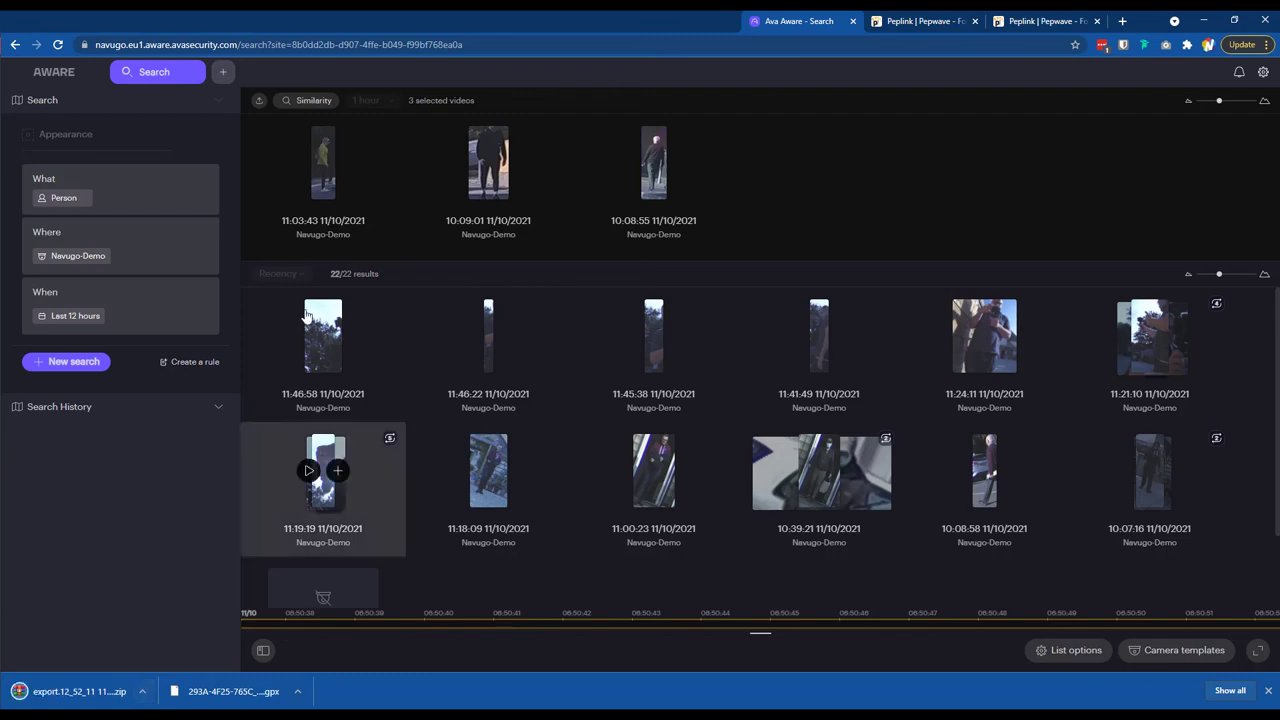
pyautogui.moveTo(463, 235)
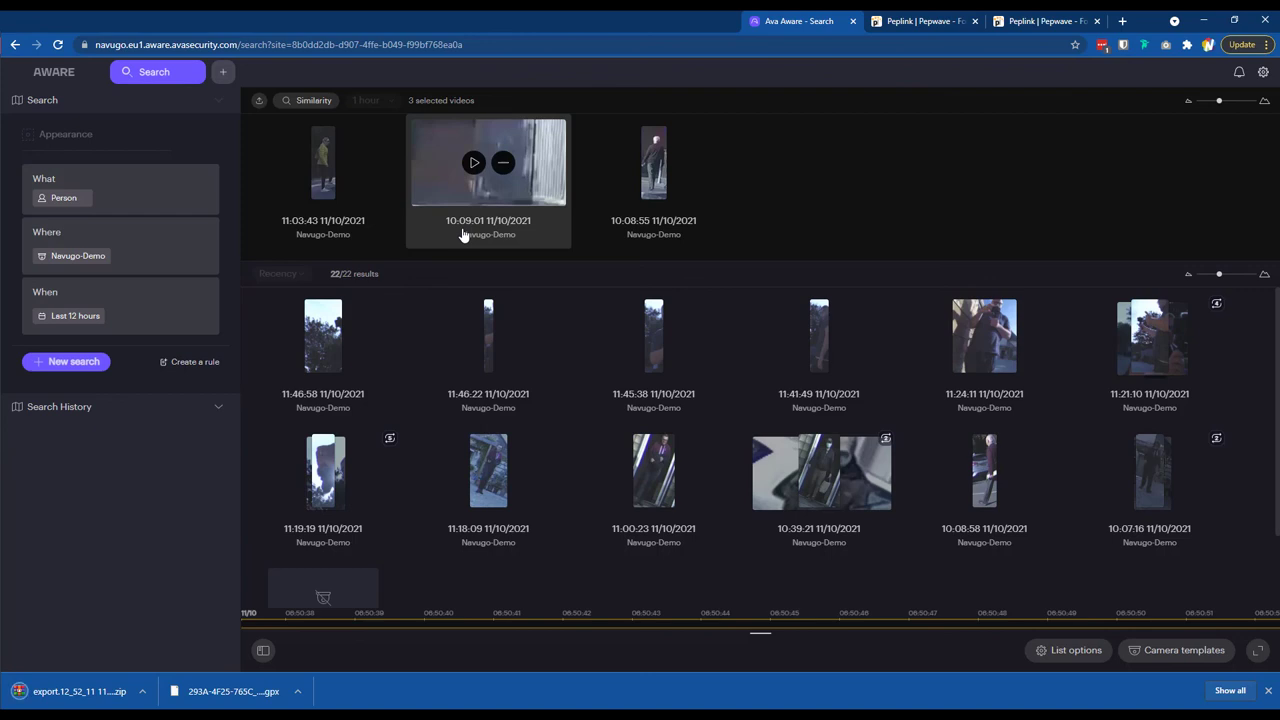
pyautogui.click(142, 691)
# Open the downloaded zip in WinRAR and read the 10-08-51 clip's text file
pyautogui.click(166, 609)
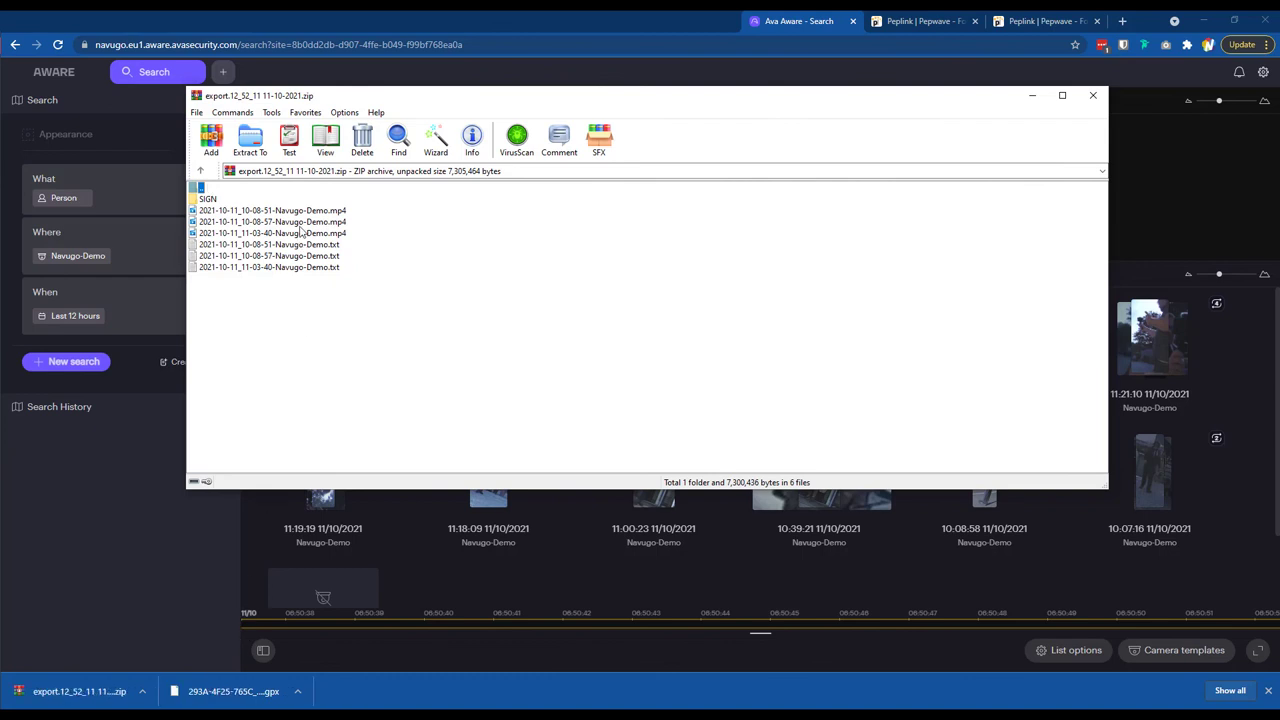
pyautogui.click(268, 247)
pyautogui.doubleClick(268, 250)
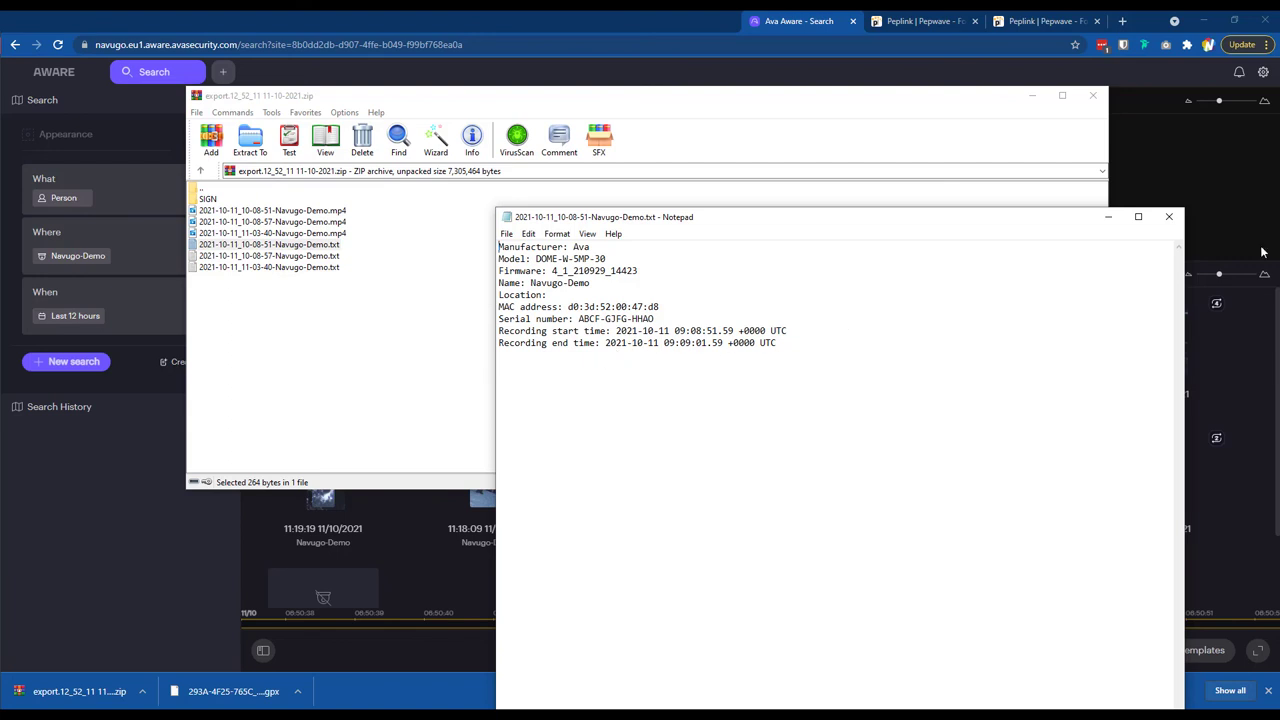
pyautogui.click(1169, 217)
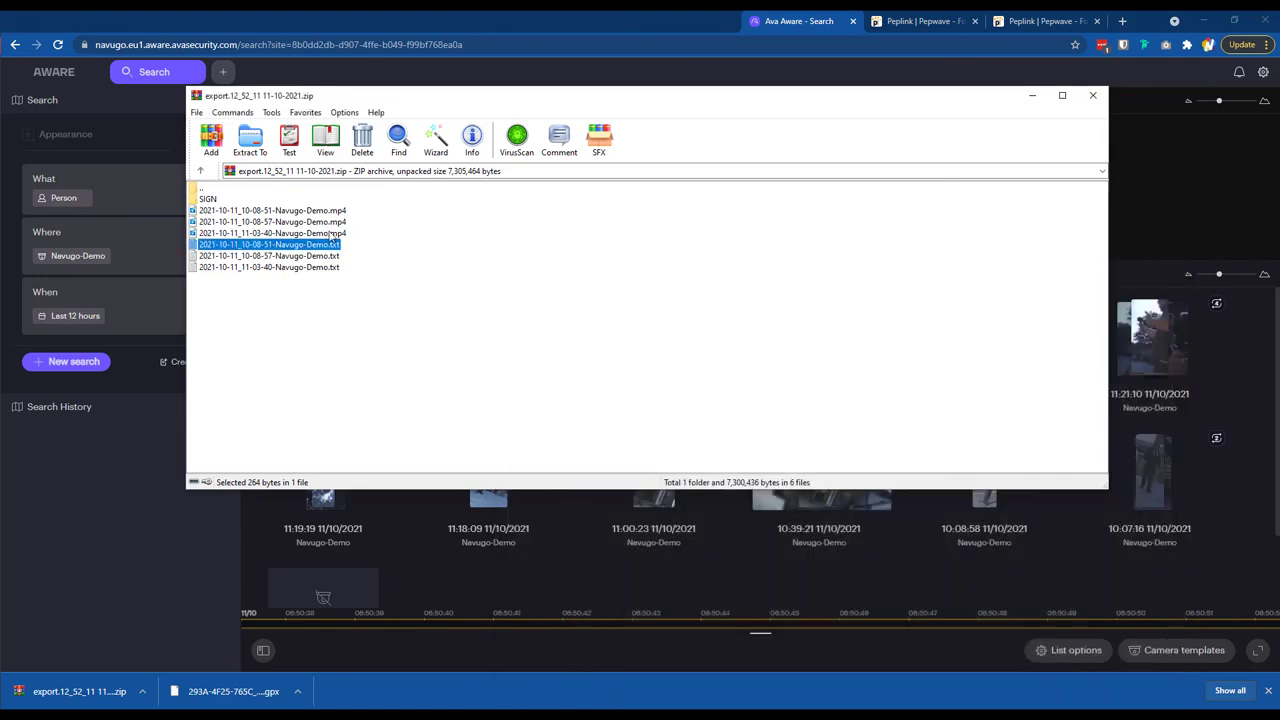
pyautogui.click(279, 212)
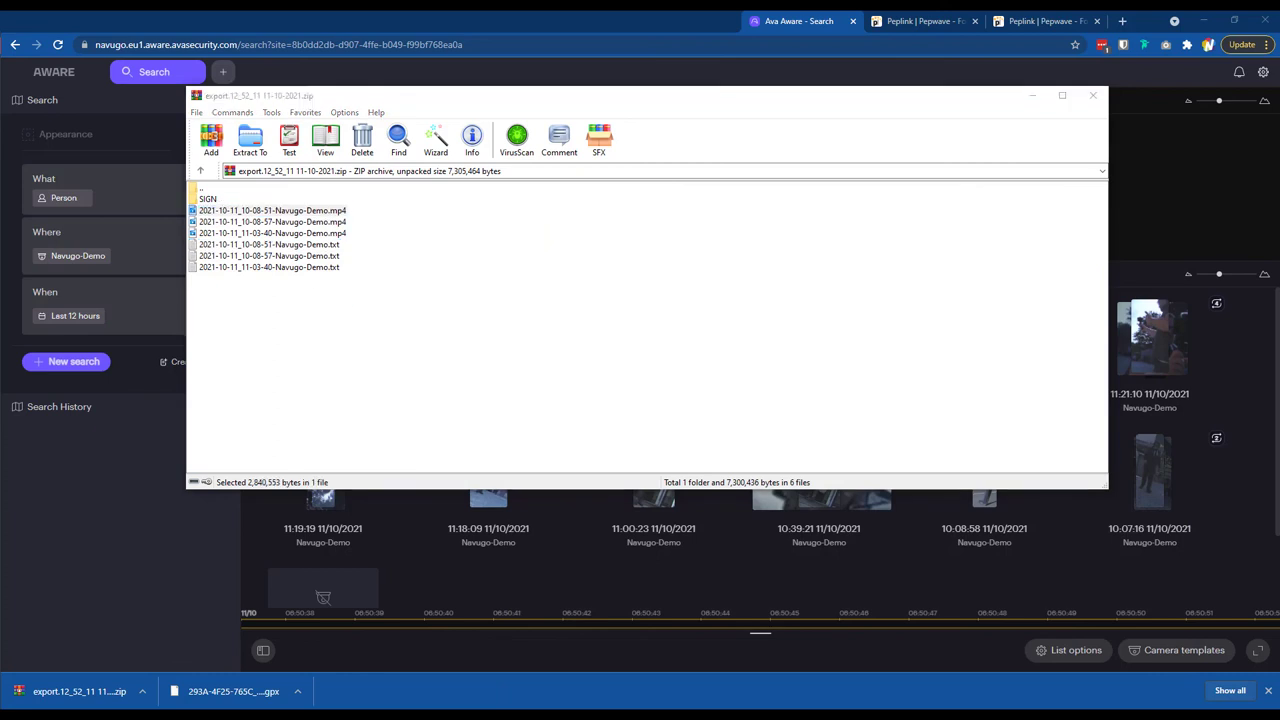
# Play the 10-08-51 Navugo-Demo mp4 in Media Player, pausing at ten seconds, then close it
pyautogui.press('Return')
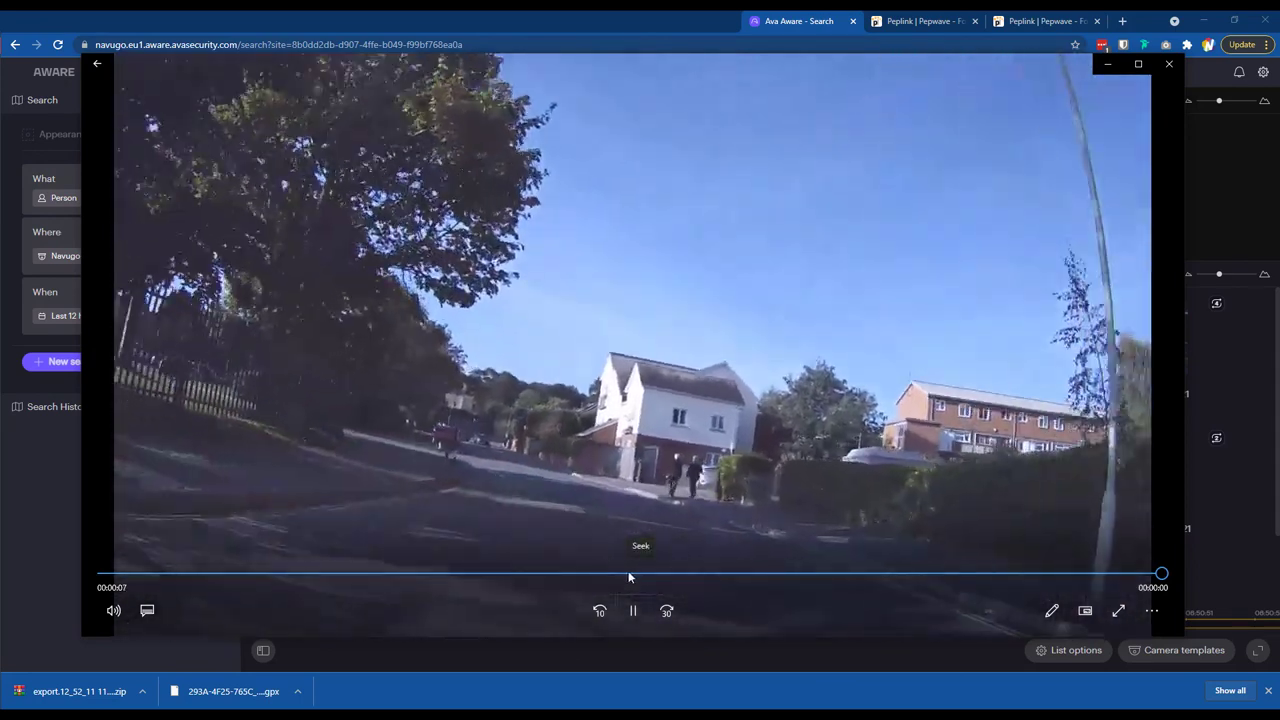
pyautogui.click(633, 610)
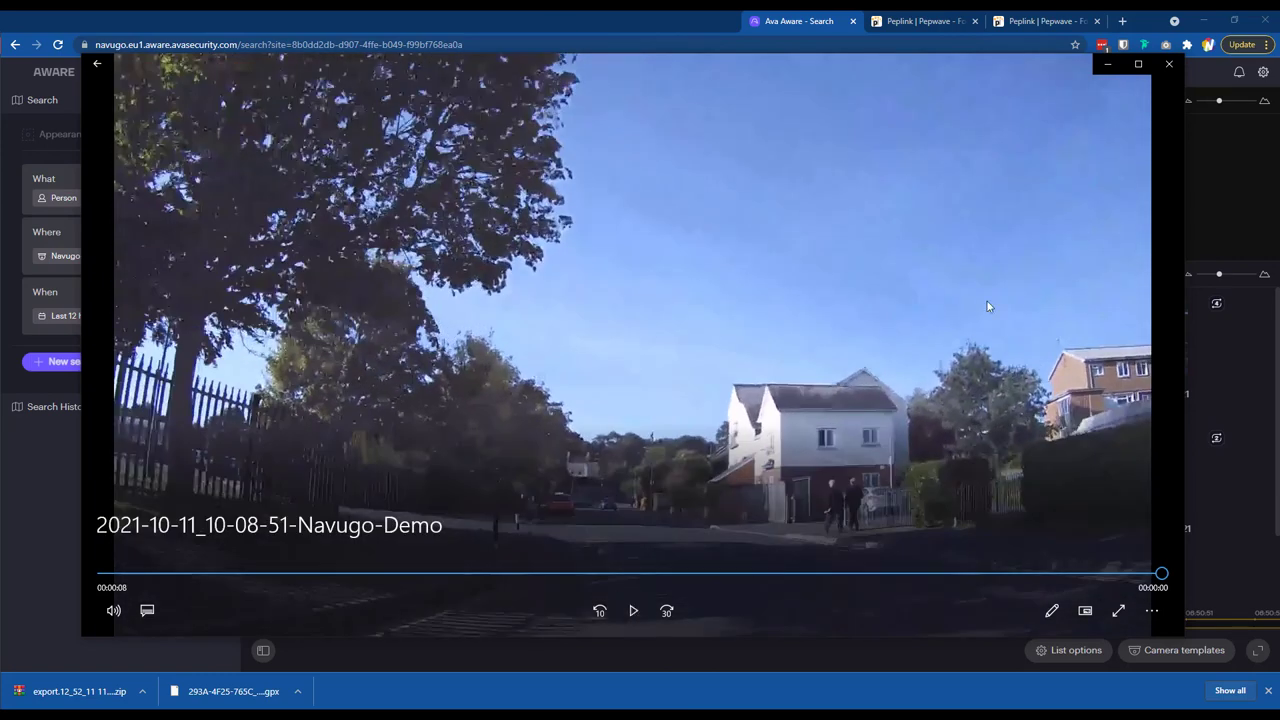
pyautogui.click(629, 614)
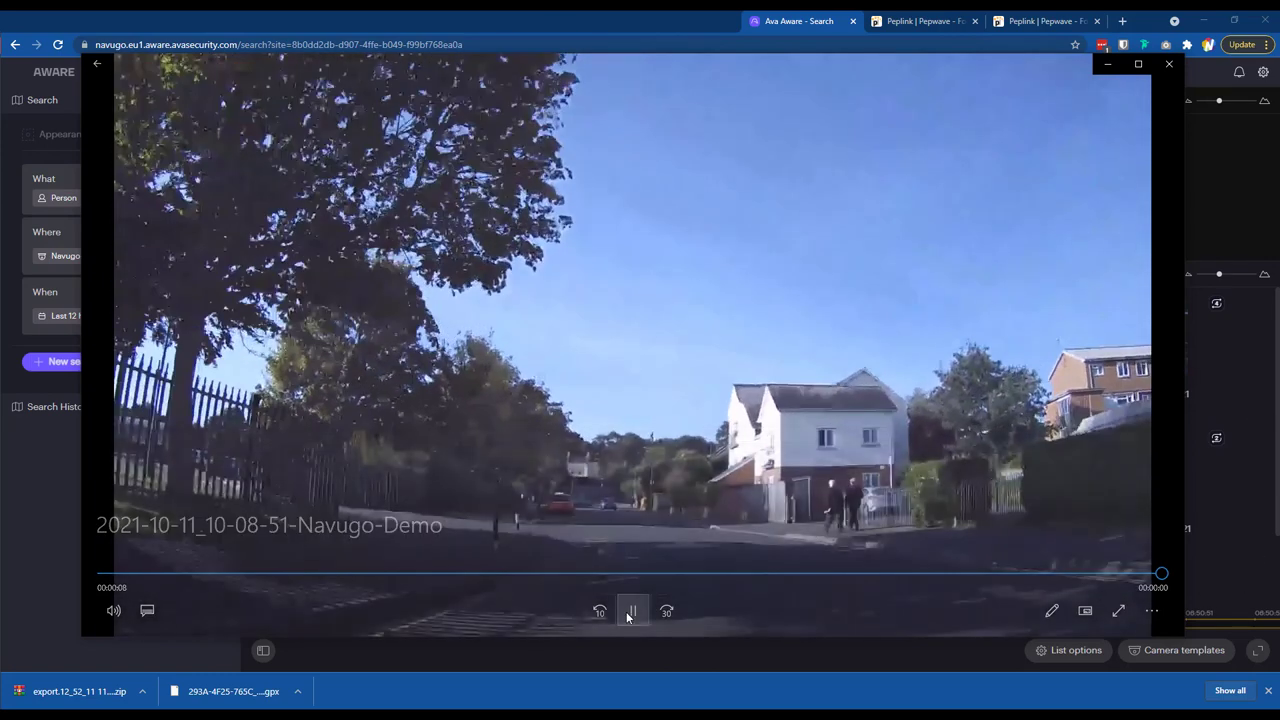
pyautogui.click(632, 611)
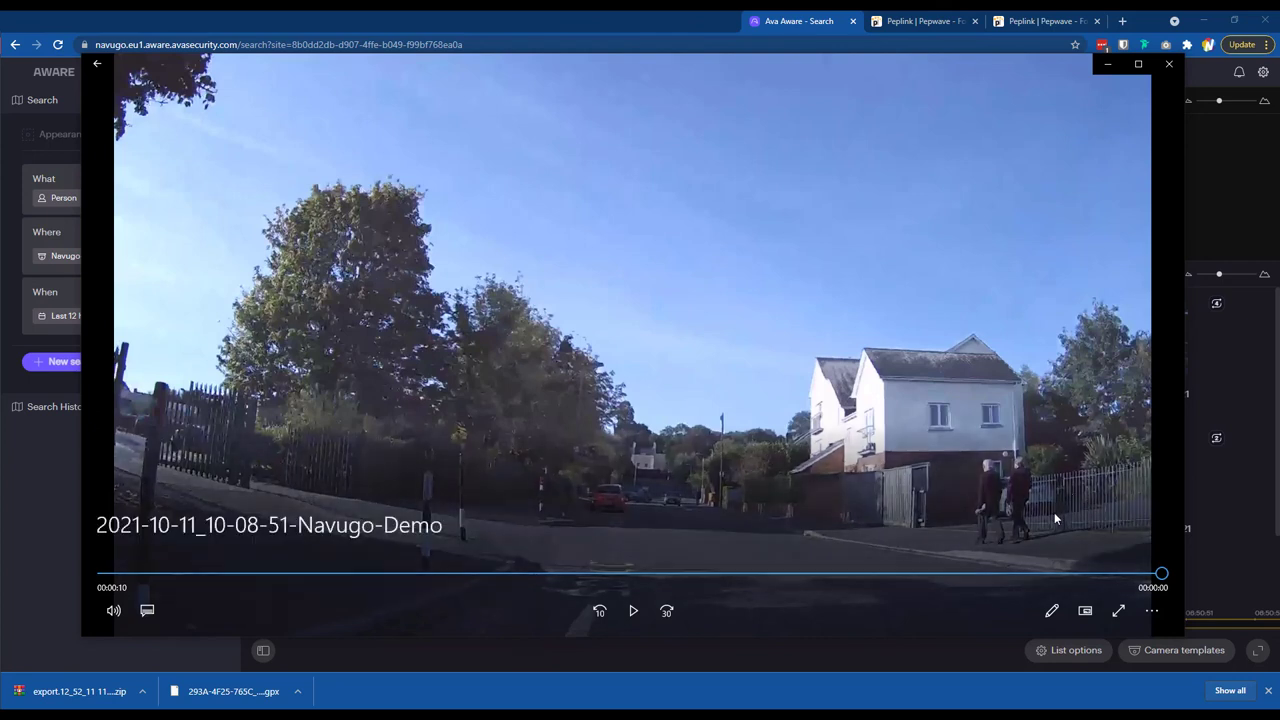
pyautogui.click(1169, 65)
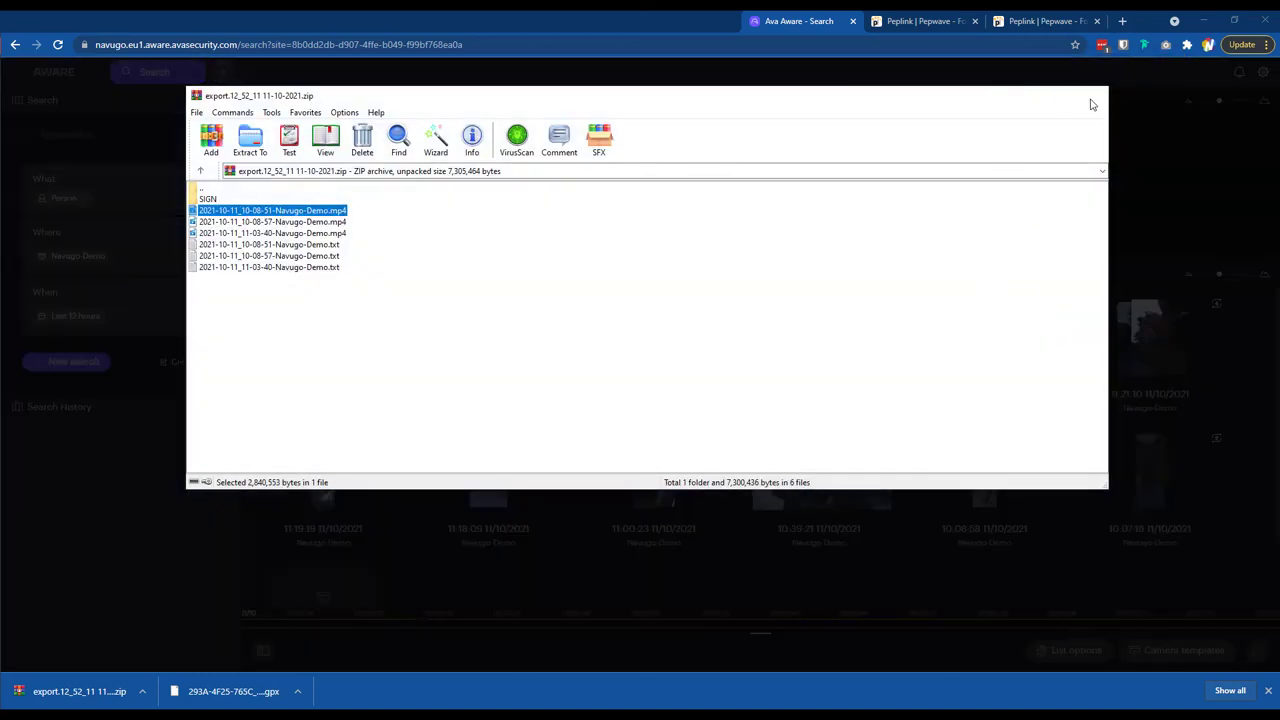
# Close WinRAR and return to the Aware similarity results with three selected clips
pyautogui.click(1092, 95)
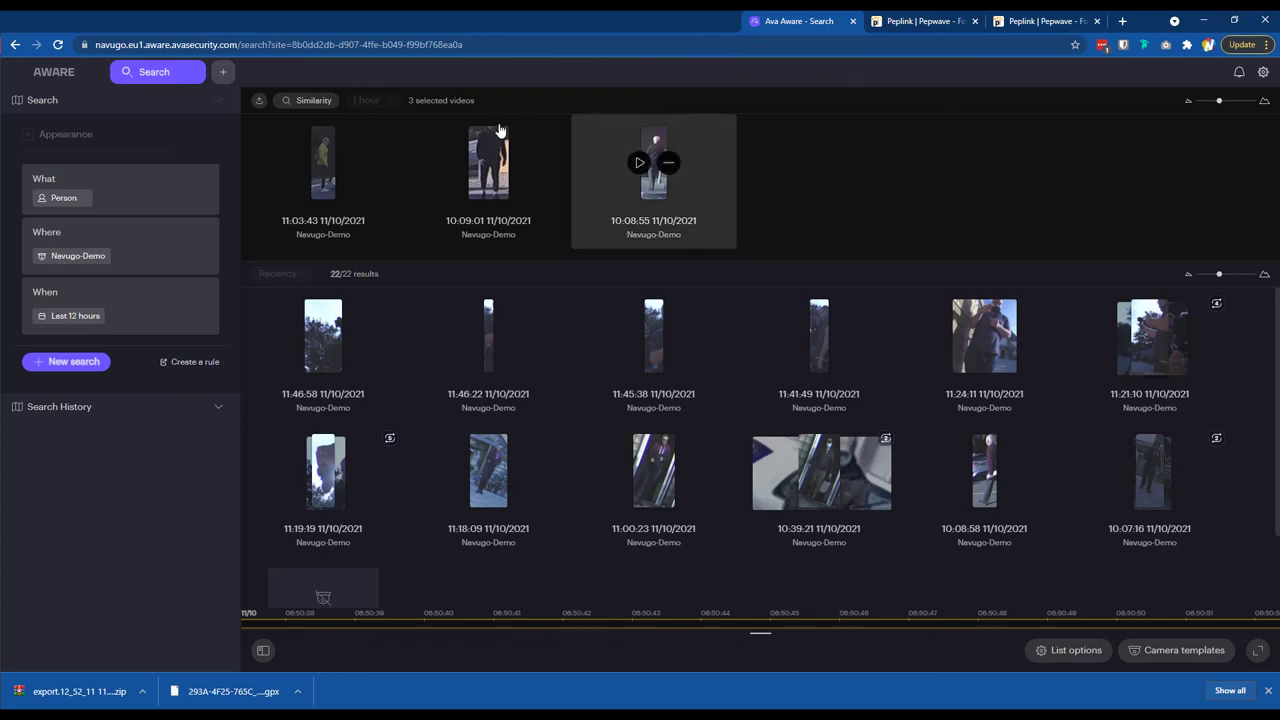
pyautogui.moveTo(644, 192)
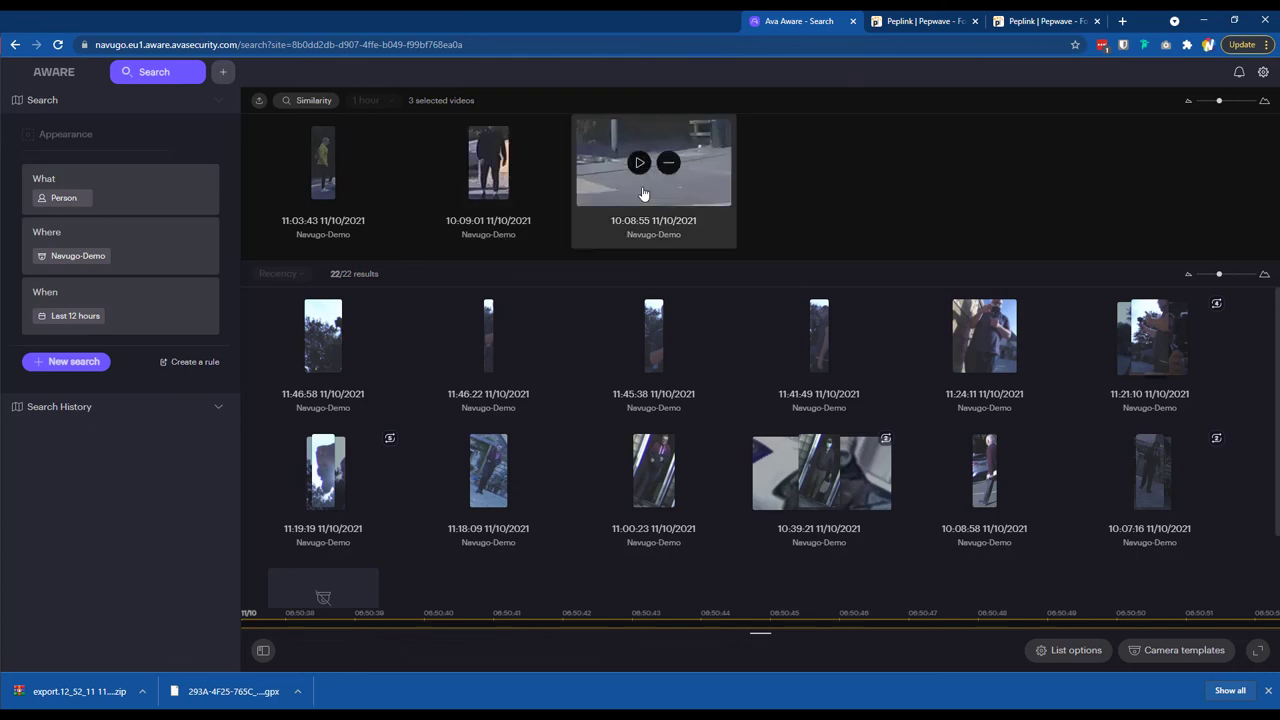